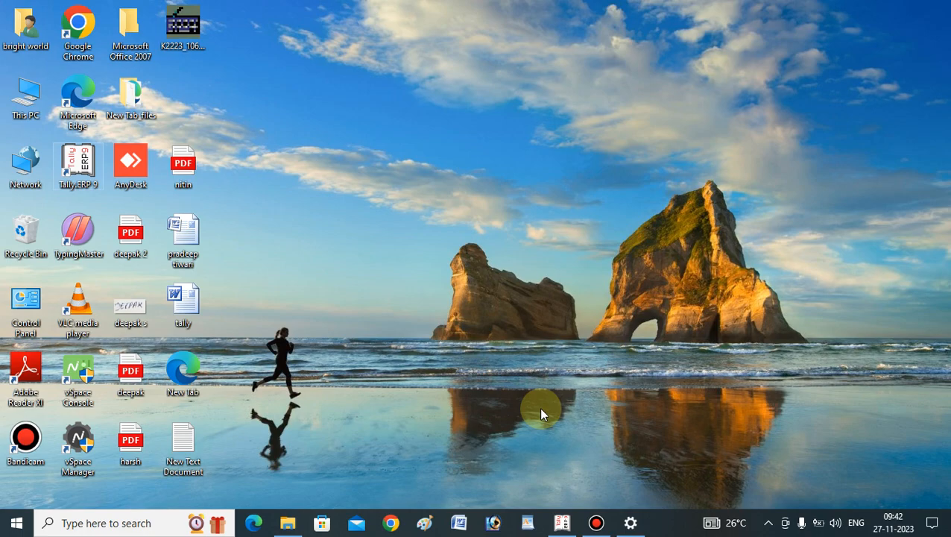
Switch to Tally.ERP 9 and leave the blank purchase voucher to return to the Gateway of Tally.
click(563, 524)
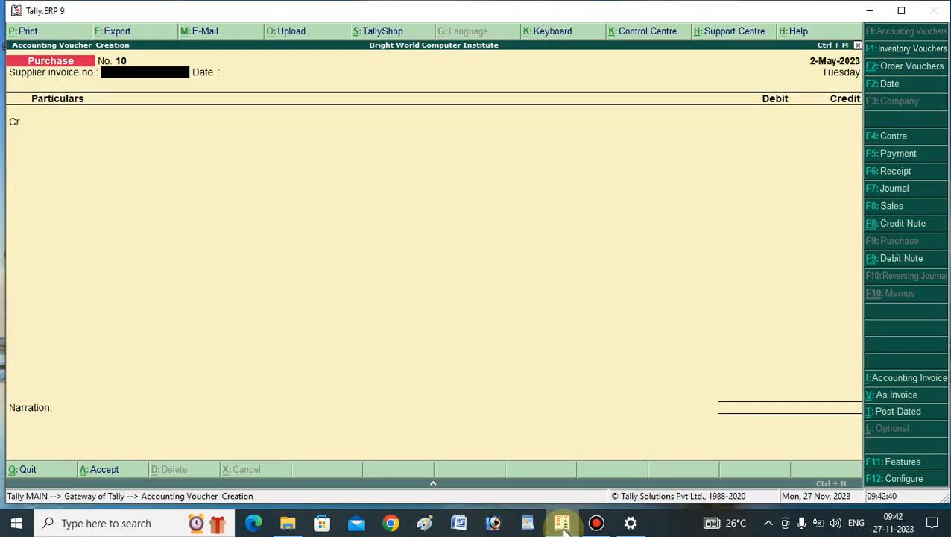
key(Escape)
key(Escape)
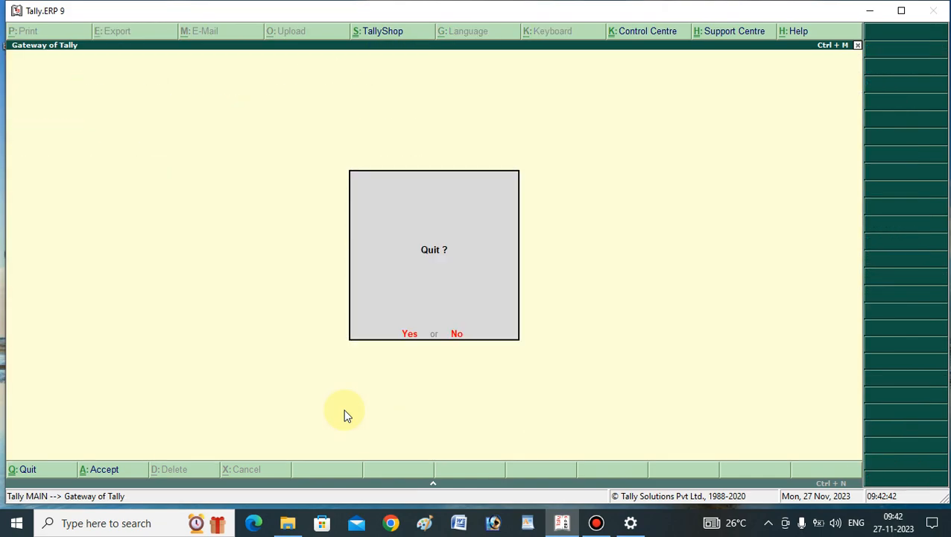
key(Escape)
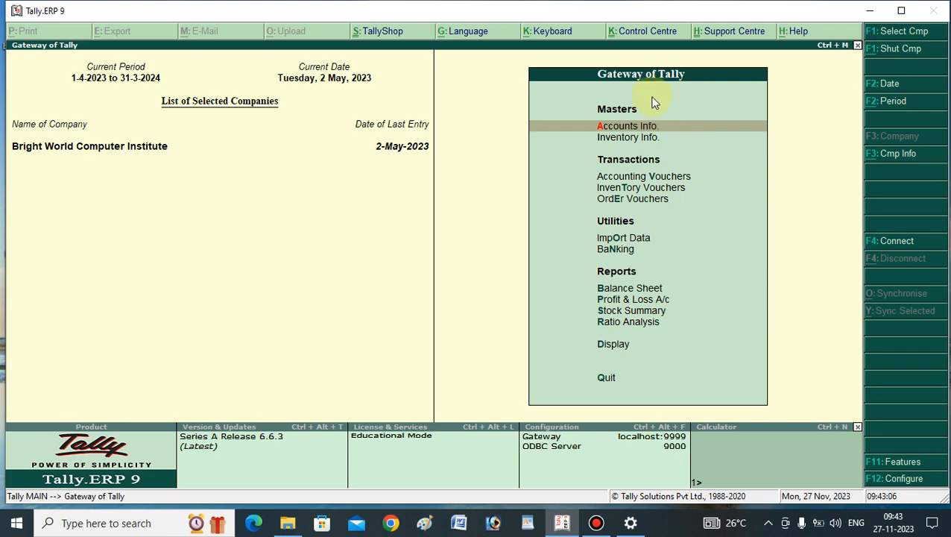
In the company's Accounting Features, keep bill-wise details set to Yes, also for non-trading accounts, and save the features.
click(883, 467)
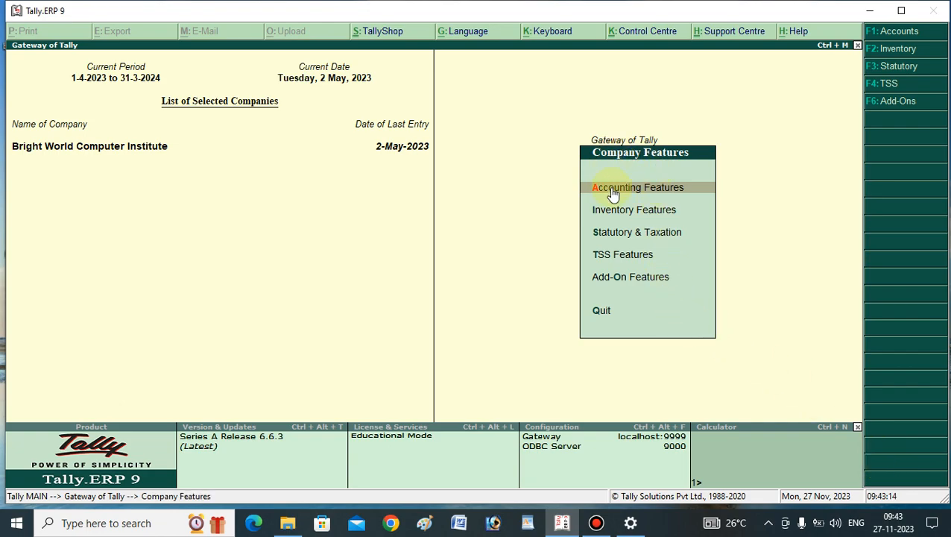
click(652, 193)
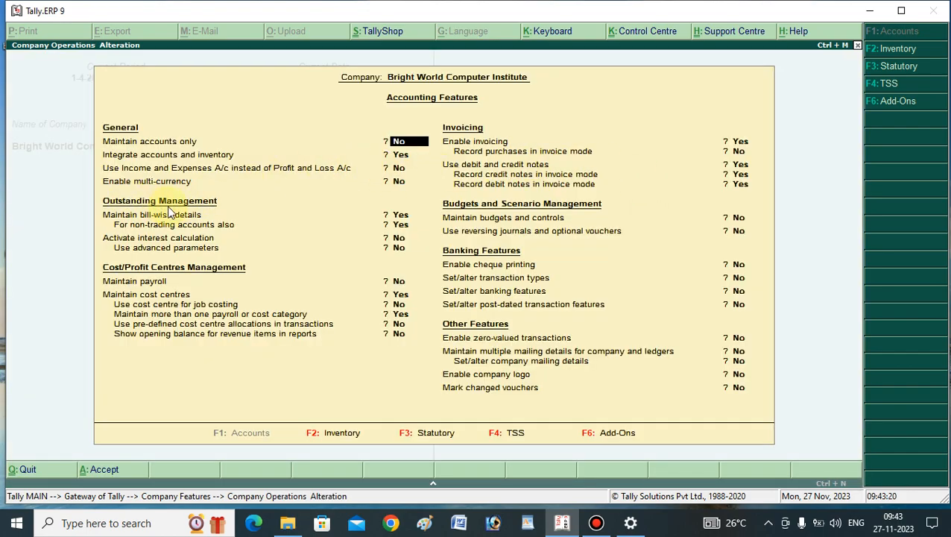
click(125, 215)
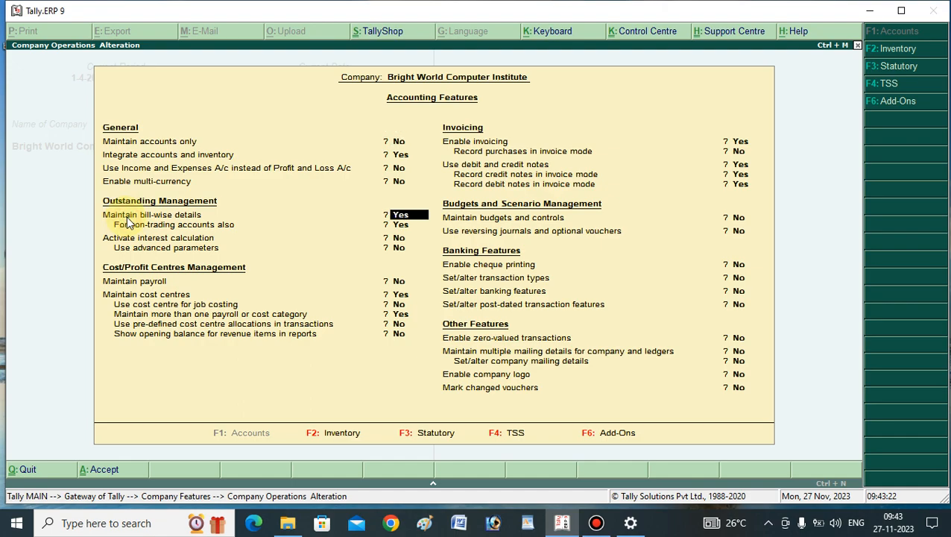
click(397, 225)
key(Return)
key(Return)
key(Return)
key(Return)
key(Return)
key(Return)
key(Return)
key(Return)
key(Return)
key(Return)
key(Return)
key(Return)
key(Return)
key(Return)
key(Return)
key(Return)
key(Return)
key(Return)
key(Return)
key(Return)
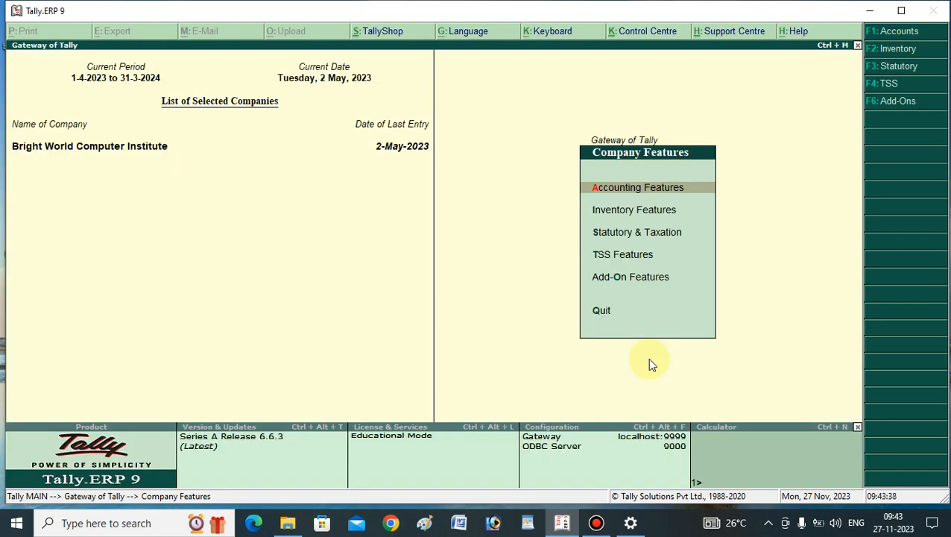
key(Escape)
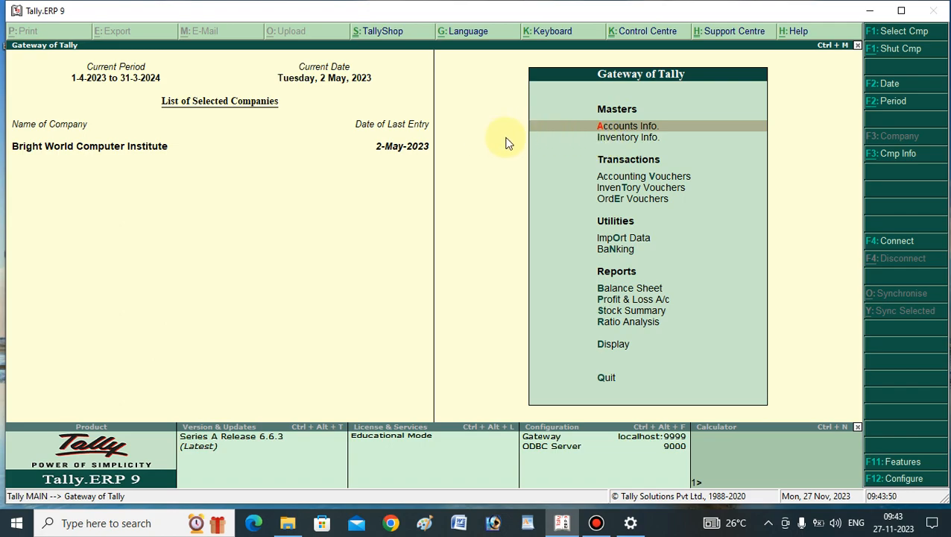
Open the existing Mohan and Sons ledger for alteration.
click(622, 130)
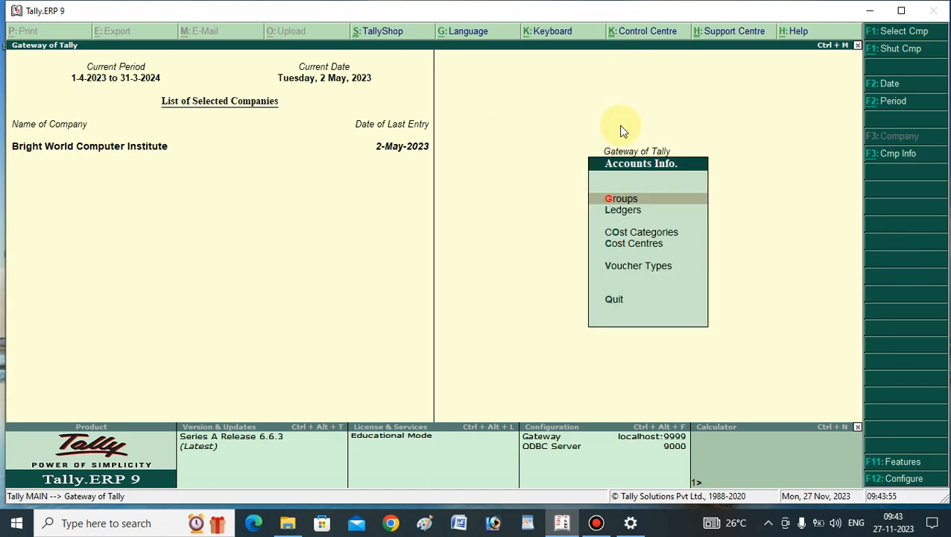
click(630, 212)
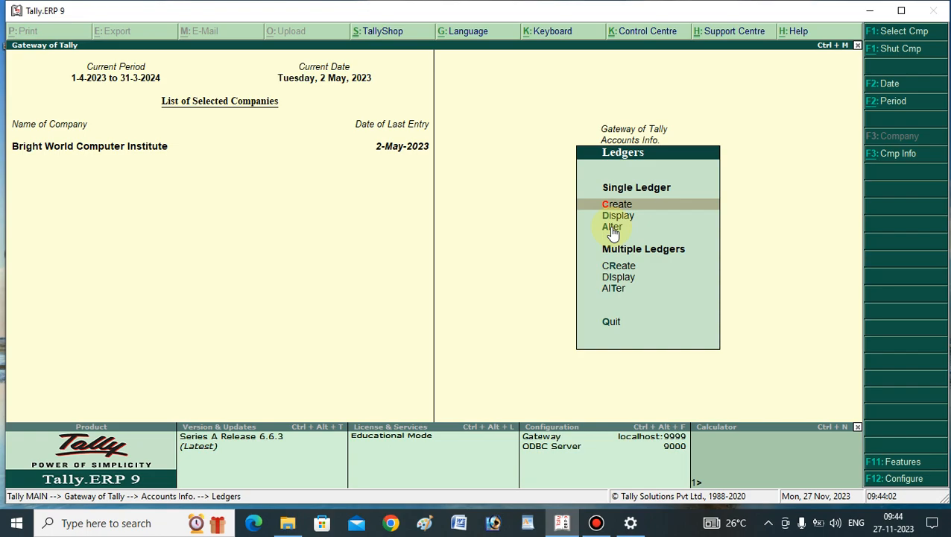
click(611, 228)
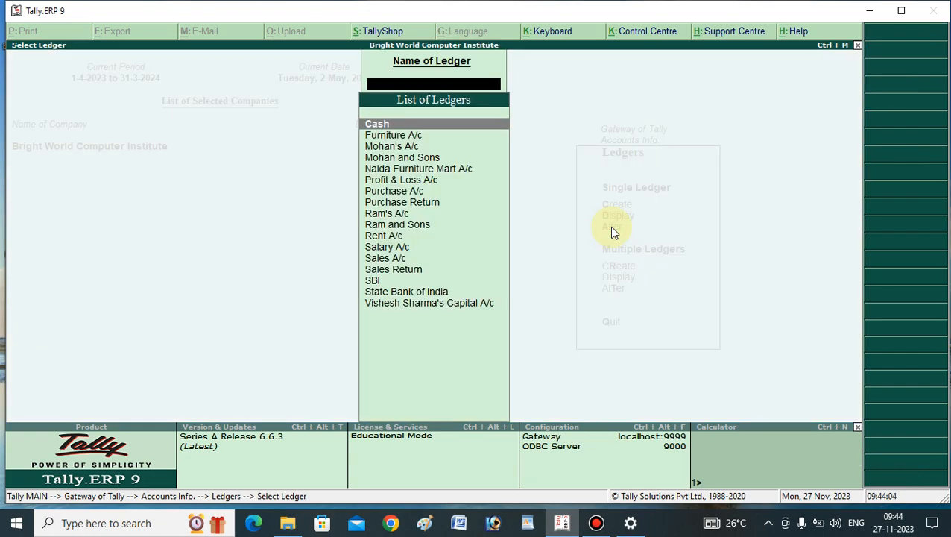
text(Mo)
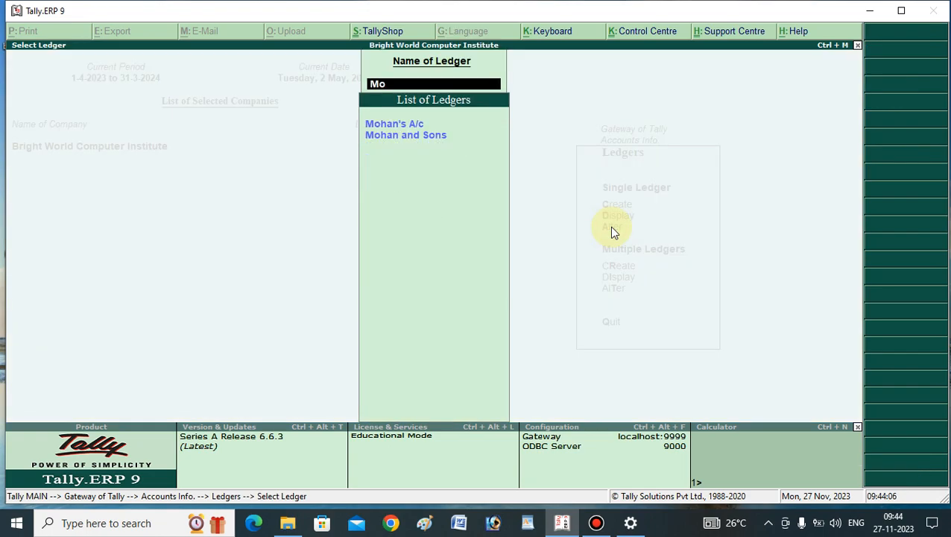
key(Down)
key(Return)
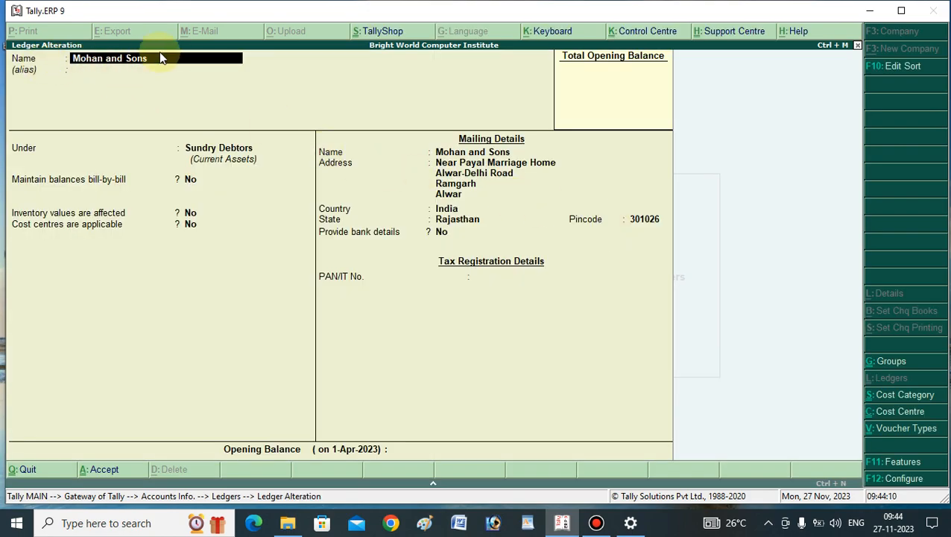
Set Maintain balances bill-by-bill to Yes for the Mohan and Sons ledger, leave the default credit period blank, and save.
click(25, 152)
click(233, 156)
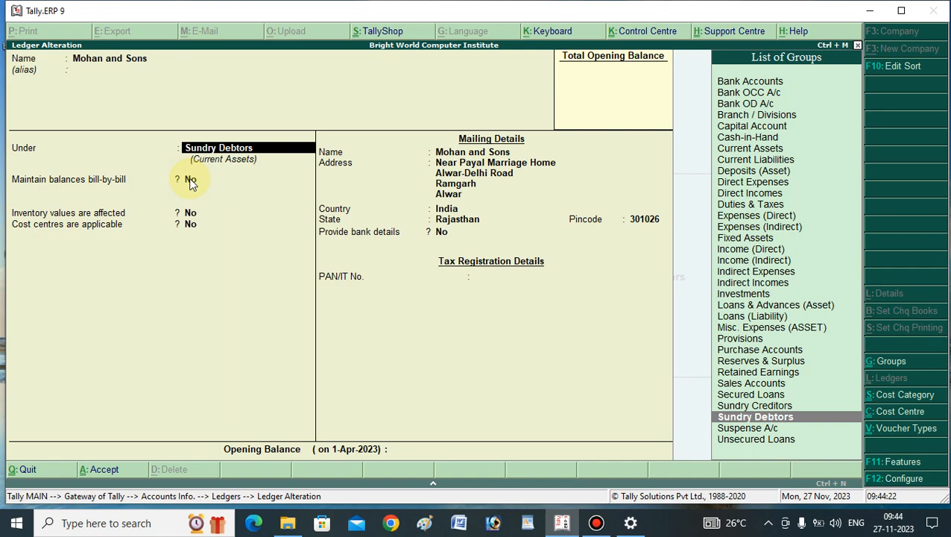
key(Return)
text(y)
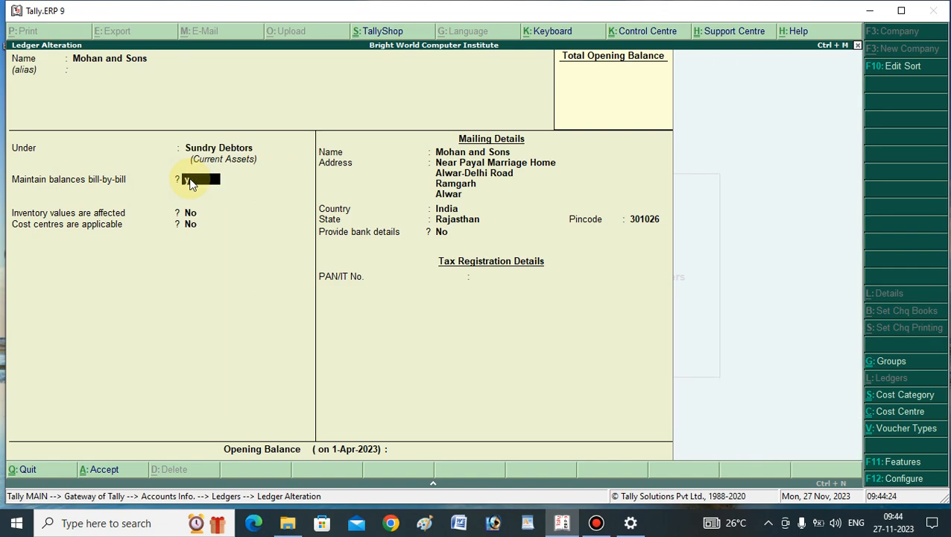
key(Return)
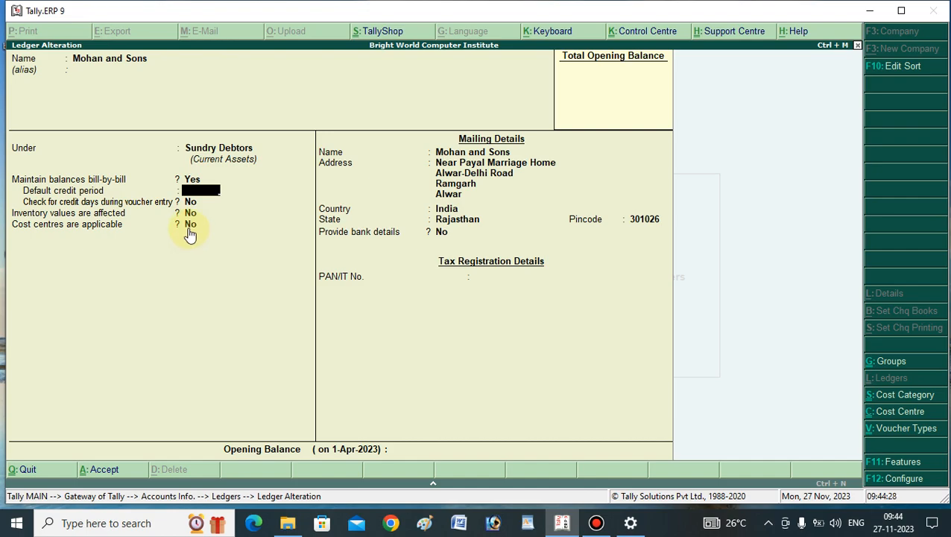
key(Return)
key(Return)
key(Return)
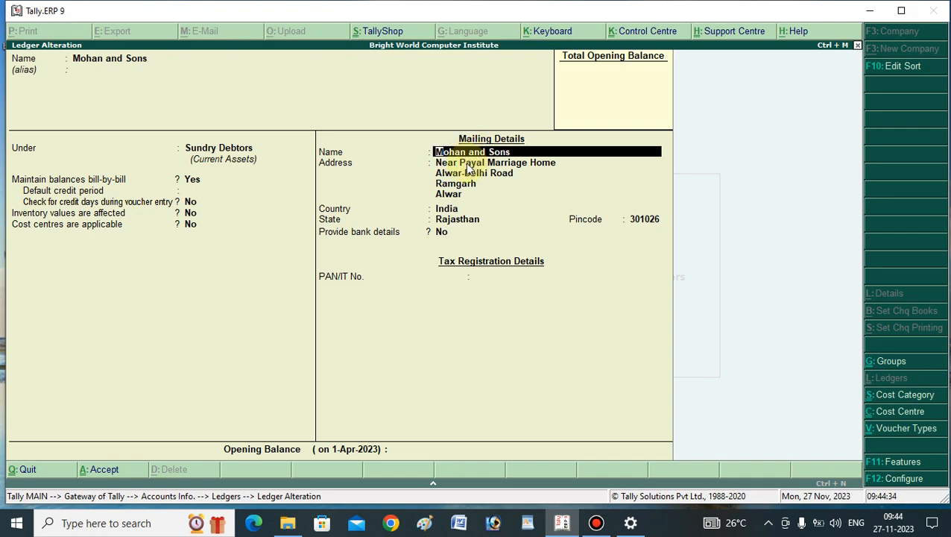
key(Return)
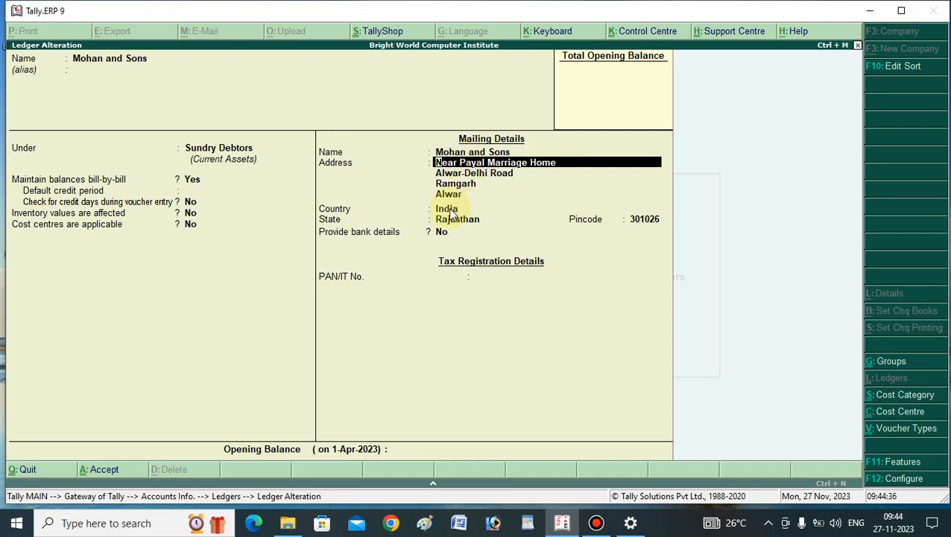
key(Return)
key(Return)
key(Return)
key(Return)
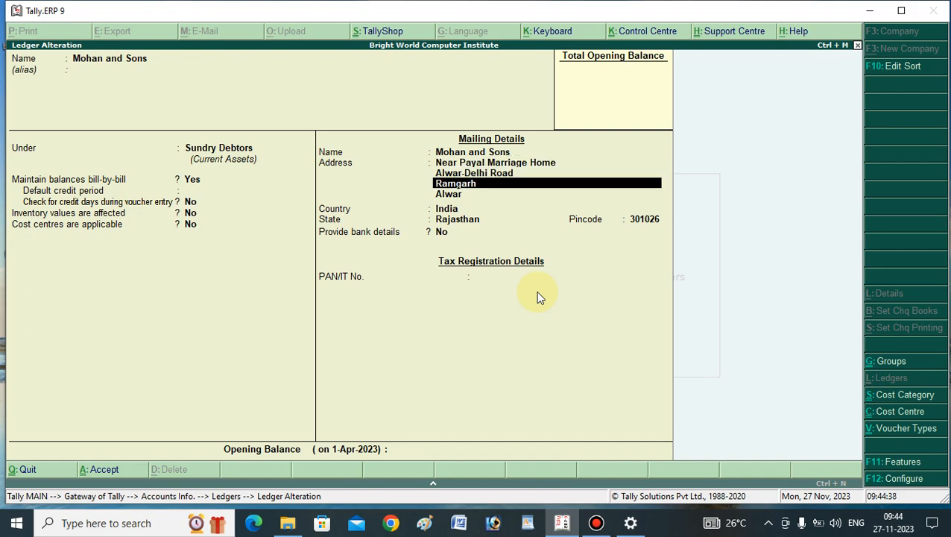
key(Return)
key(Return)
key(Return)
key(Return)
key(Return)
key(Return)
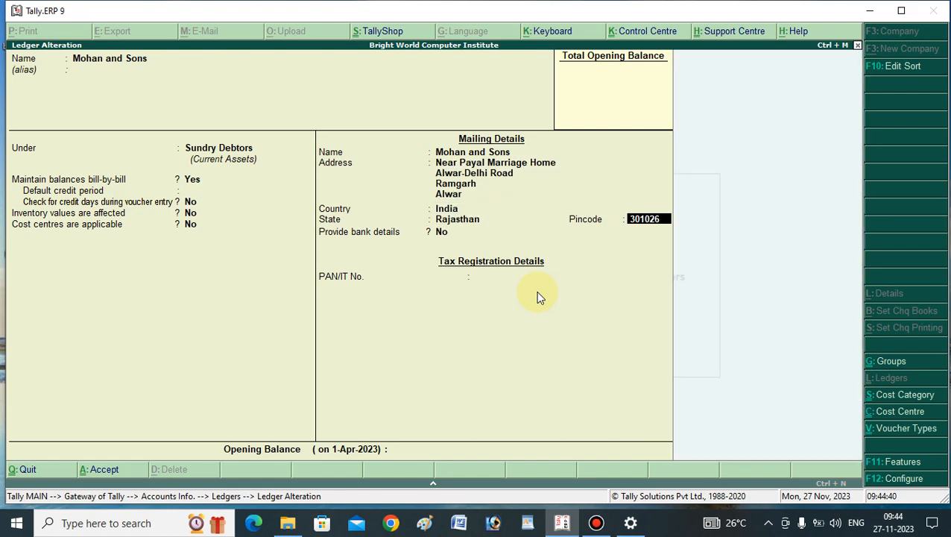
key(Return)
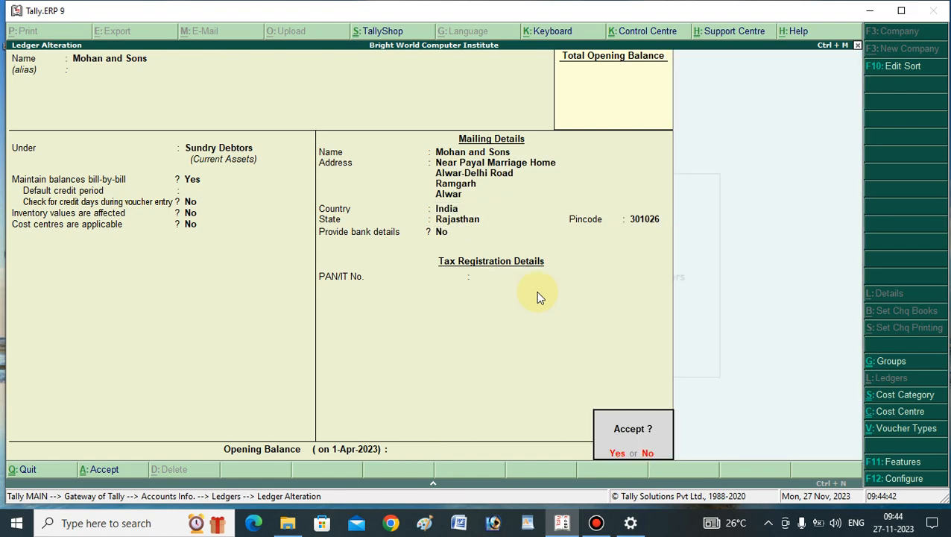
key(Return)
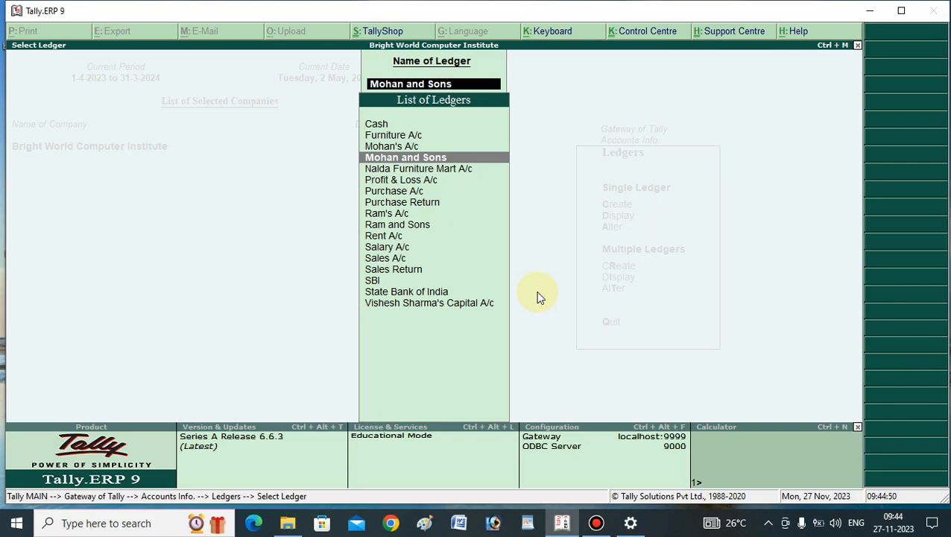
Alter the Sales A/c ledger with inventory values affected and ledger type Not Applicable, save it, and return to the Gateway of Tally.
text(Sal)
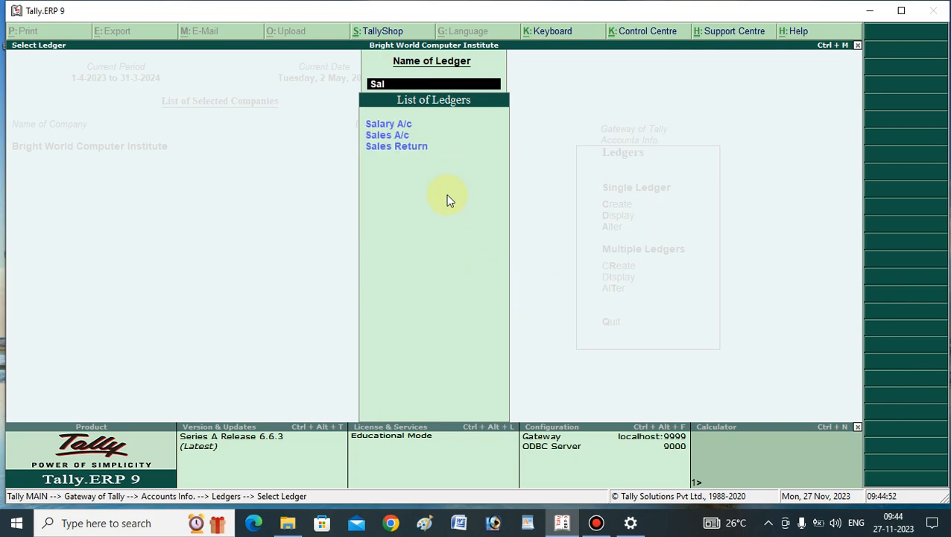
click(389, 138)
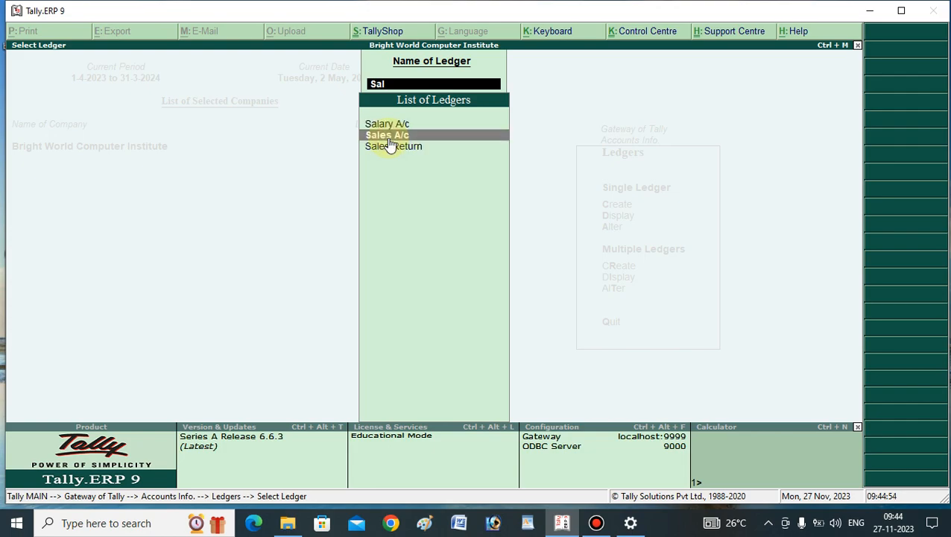
click(388, 139)
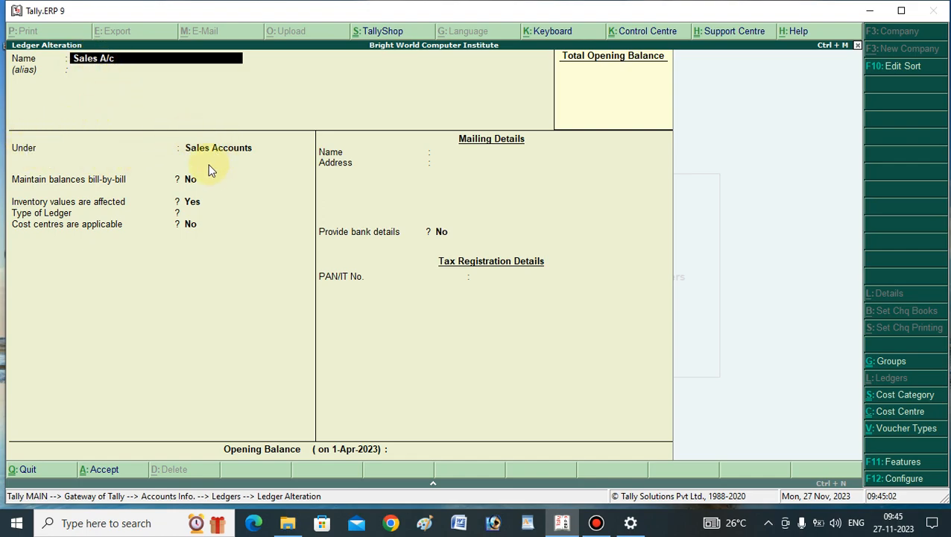
key(Return)
key(Return)
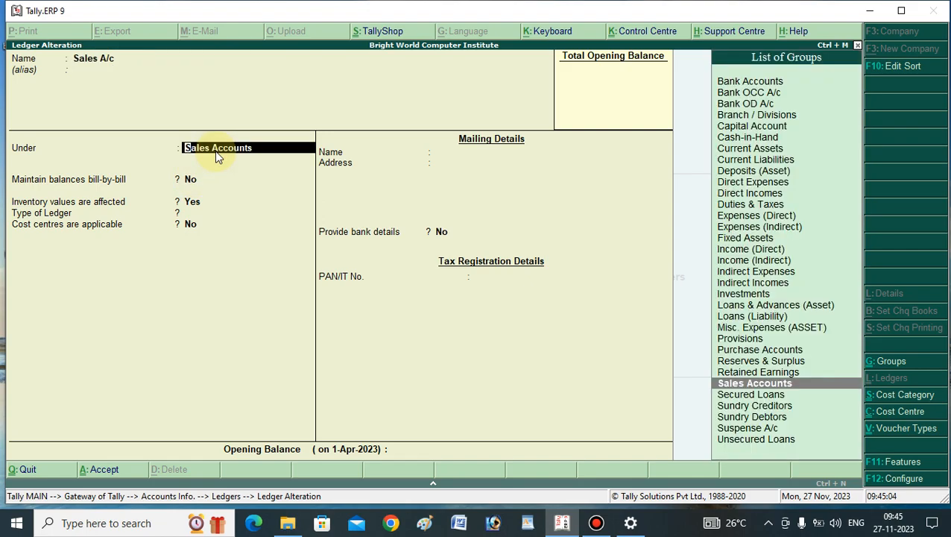
key(Return)
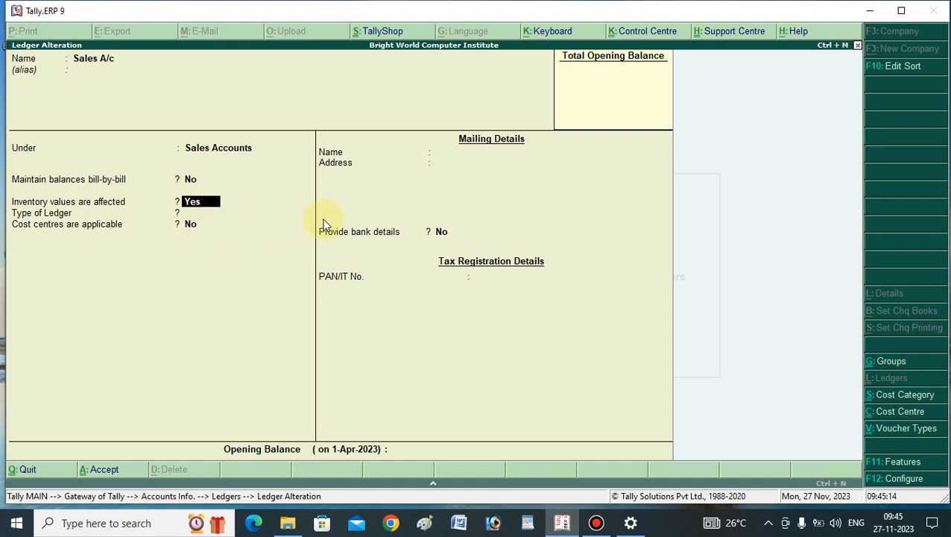
key(Return)
key(Return)
key(Return)
key(Return)
key(Return)
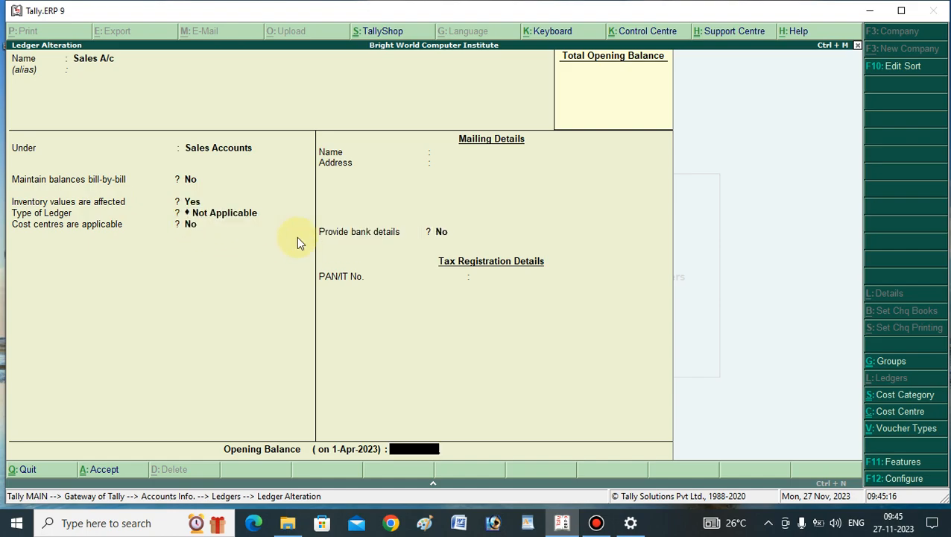
key(Return)
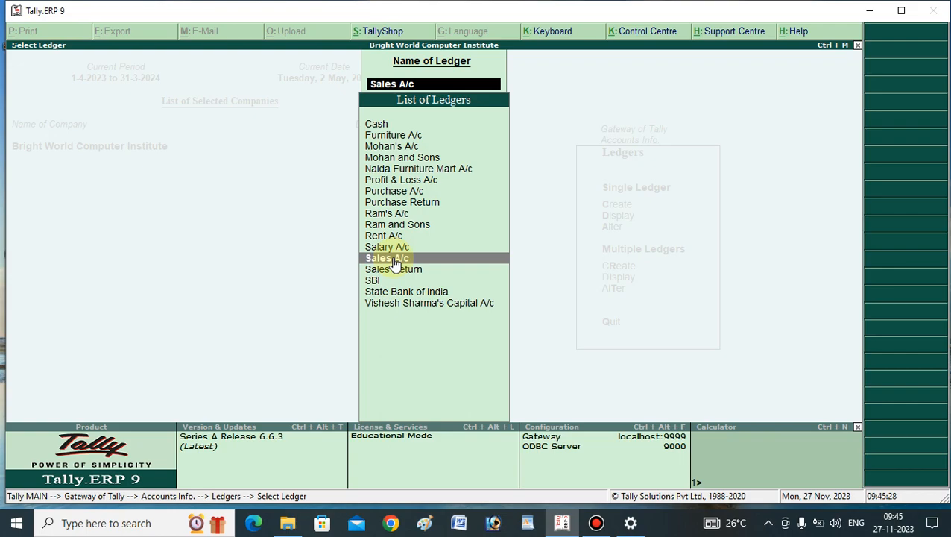
key(Escape)
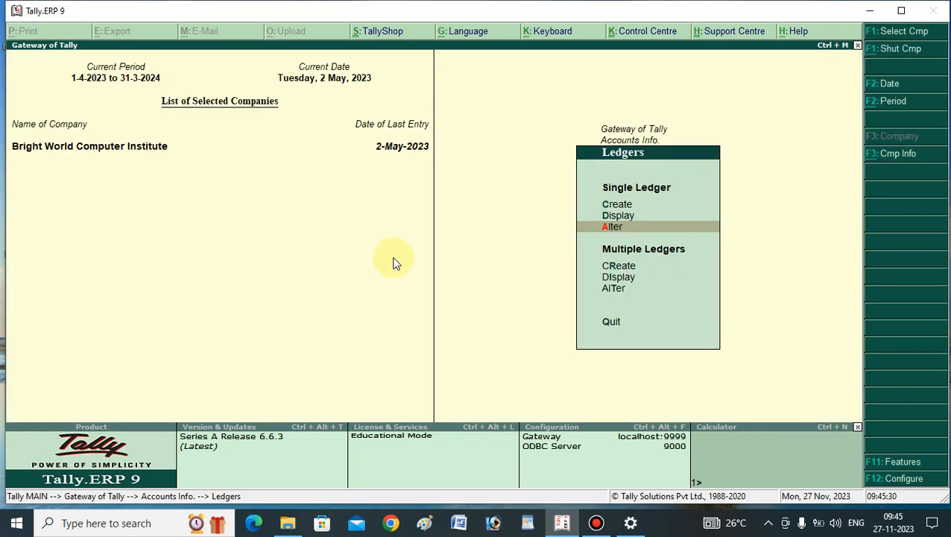
key(Escape)
key(Escape)
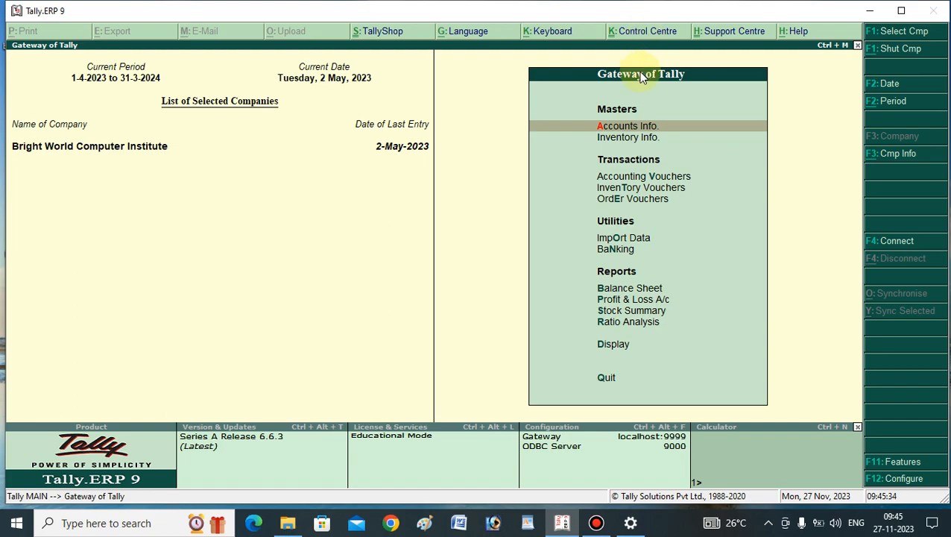
Start a new sales voucher in voucher mode rather than invoice mode, leaving the reference number blank.
click(629, 184)
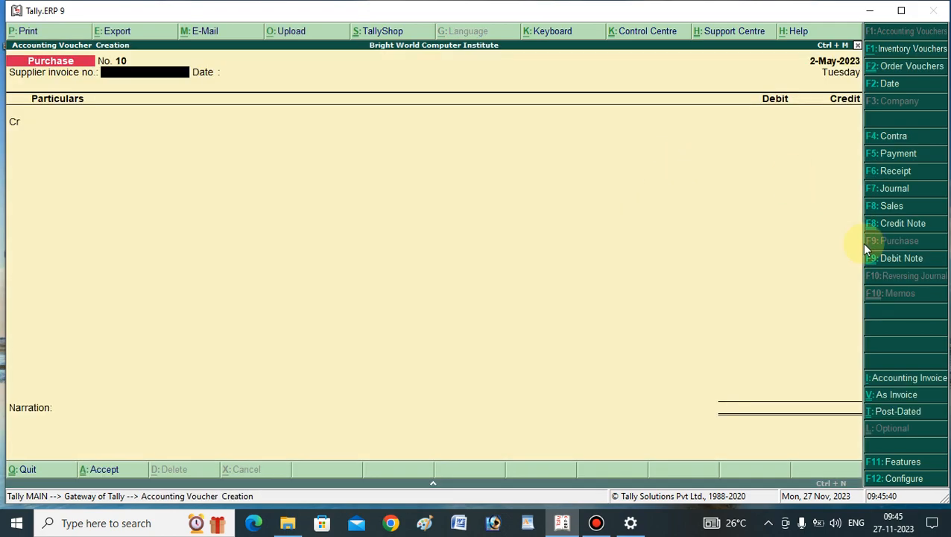
click(889, 209)
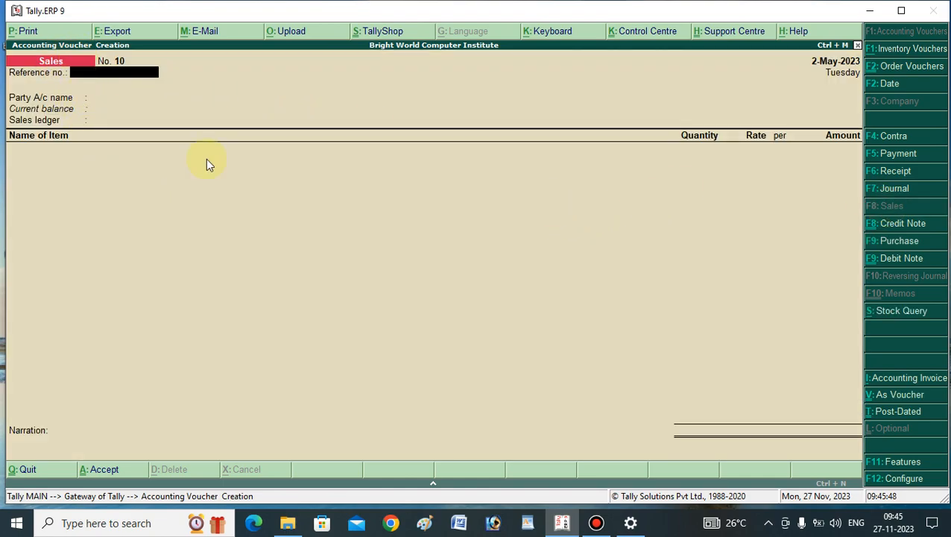
click(889, 396)
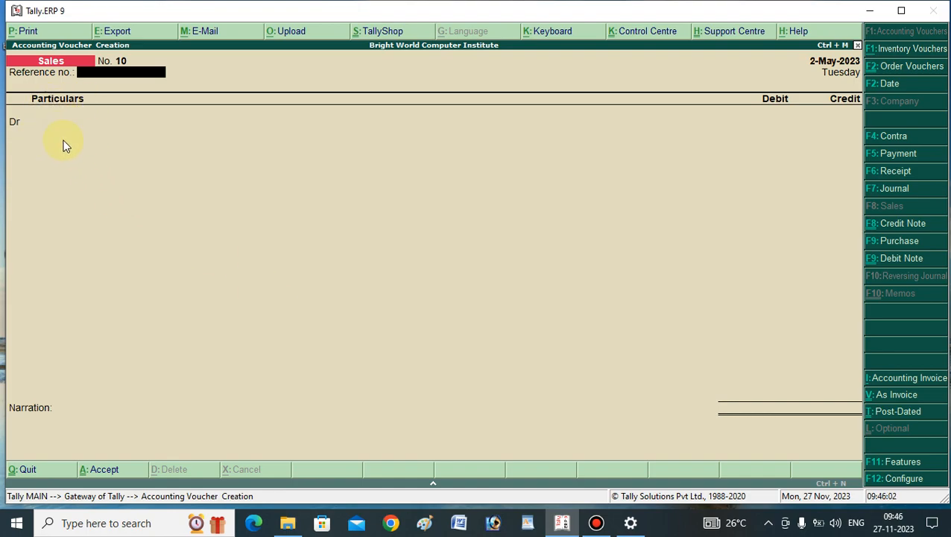
key(Return)
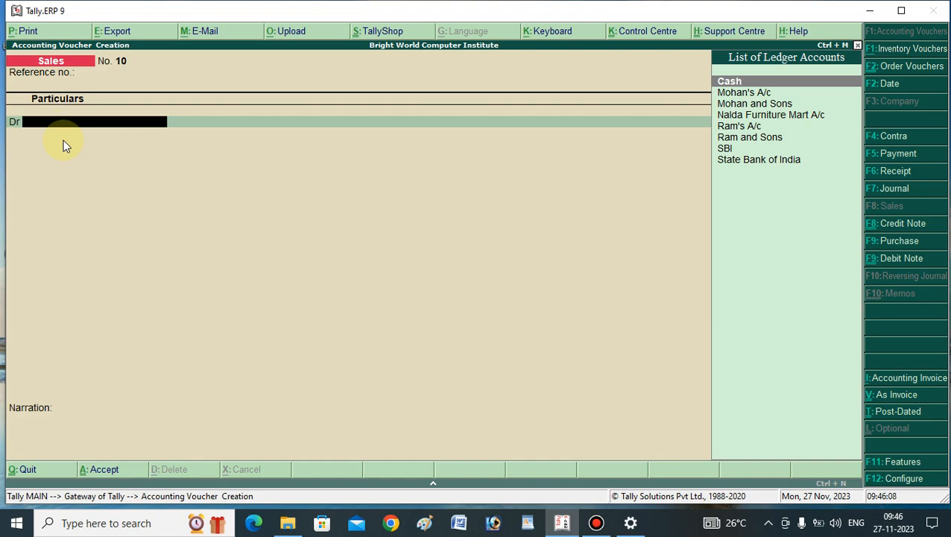
Debit Mohan and Sons with 1,00,000 in the sales voucher, leaving the despatch and buyer's details as they are.
text(Mo)
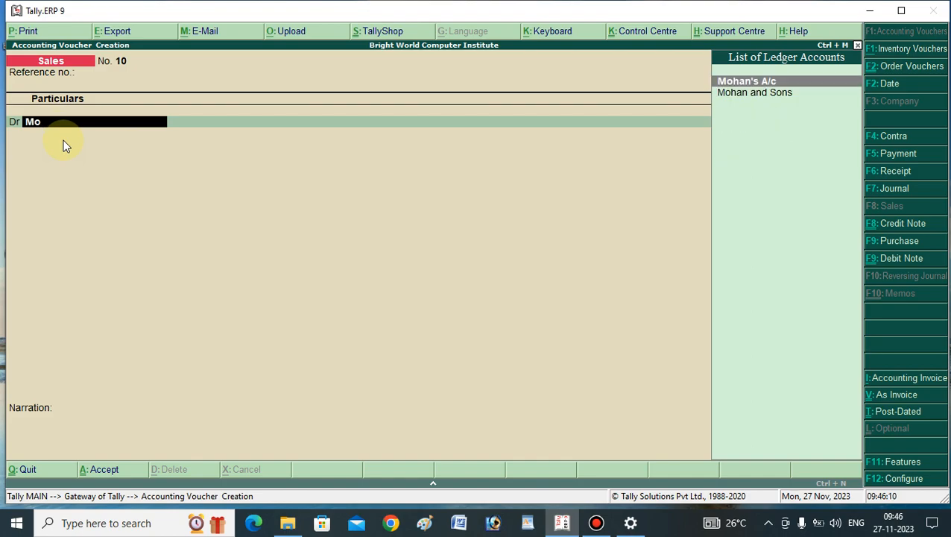
key(Down)
key(Return)
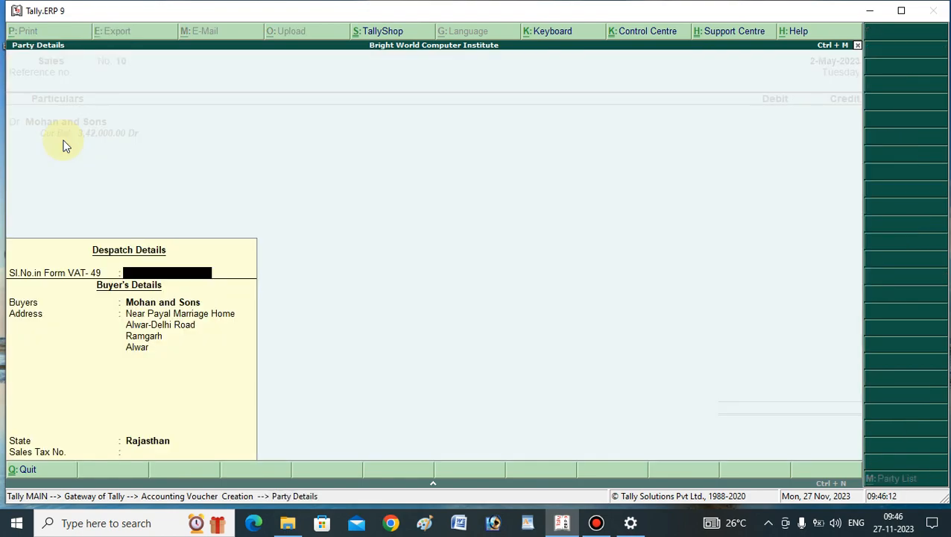
key(Return)
key(Return)
key(Return)
key(Return)
key(Return)
key(Return)
key(Return)
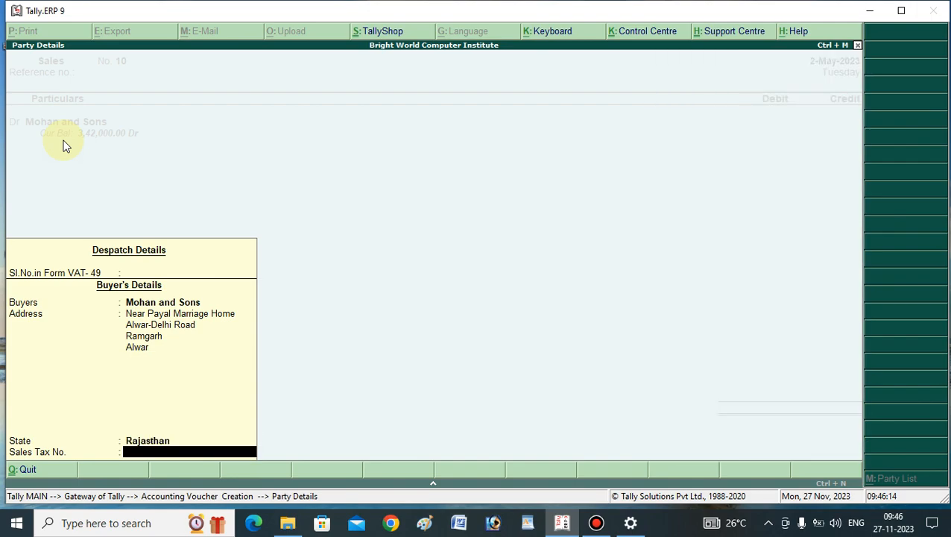
key(Return)
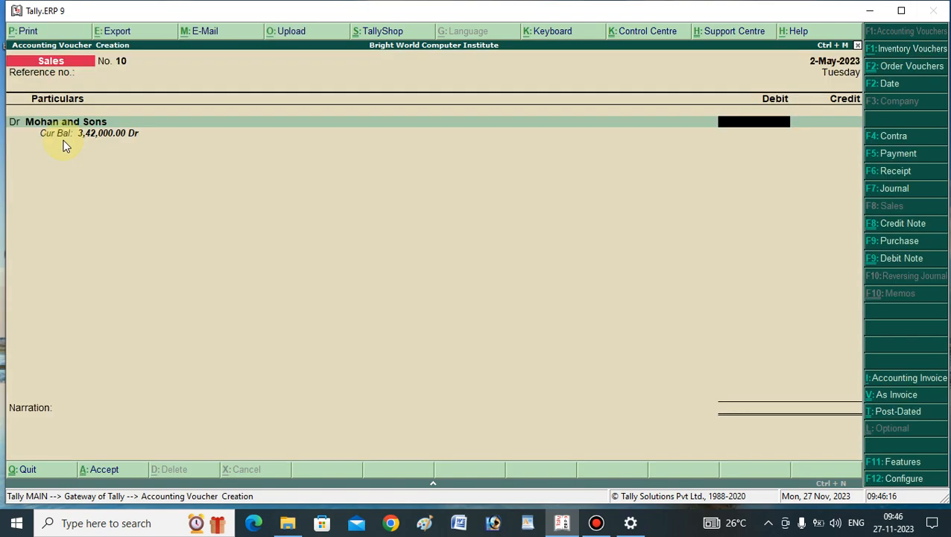
text(1,00,00)
text(0)
key(Return)
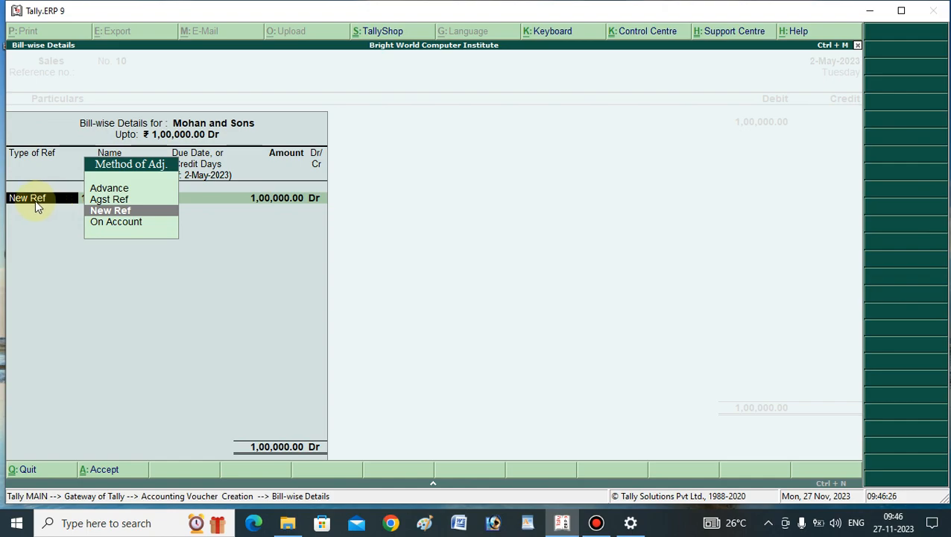
Allocate the 1,00,000 debit to a New Ref bill named 10, leaving the due date or credit days blank.
click(110, 211)
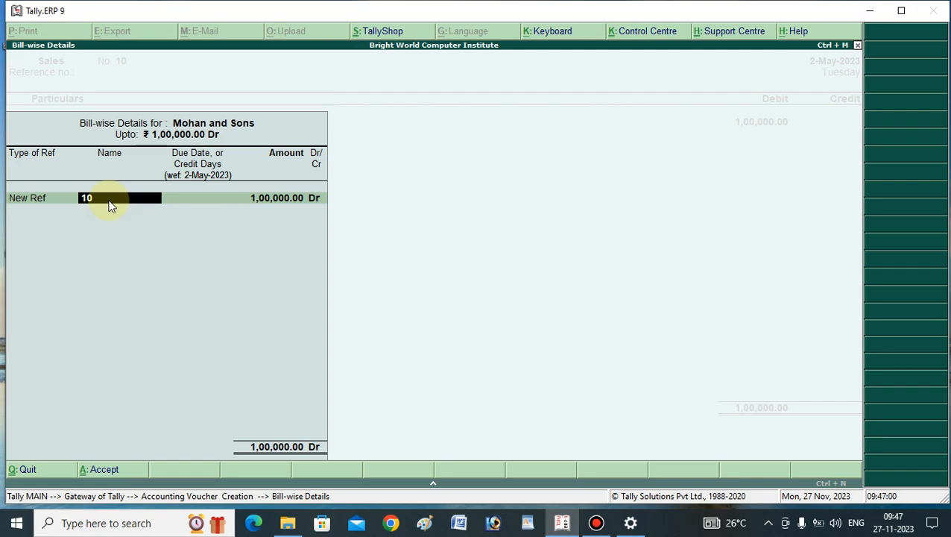
key(Return)
key(Return)
key(Return)
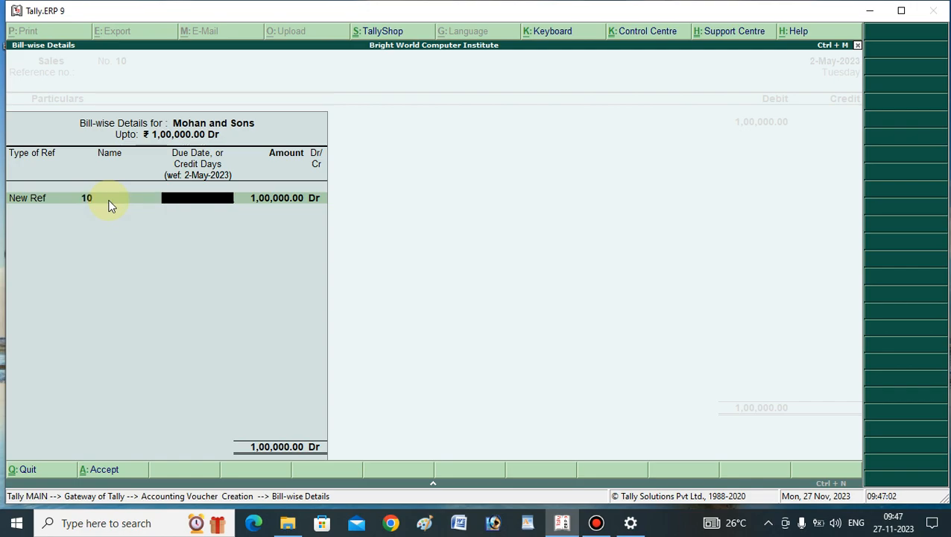
key(Return)
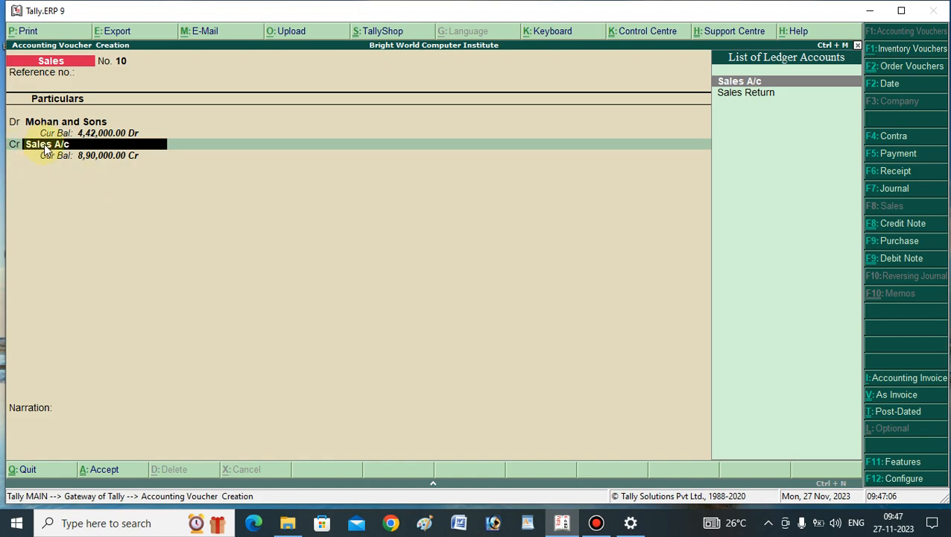
Credit Sales A/c with 1,00,000 without allocating stock items, leave the narration blank, and save the voucher.
key(Return)
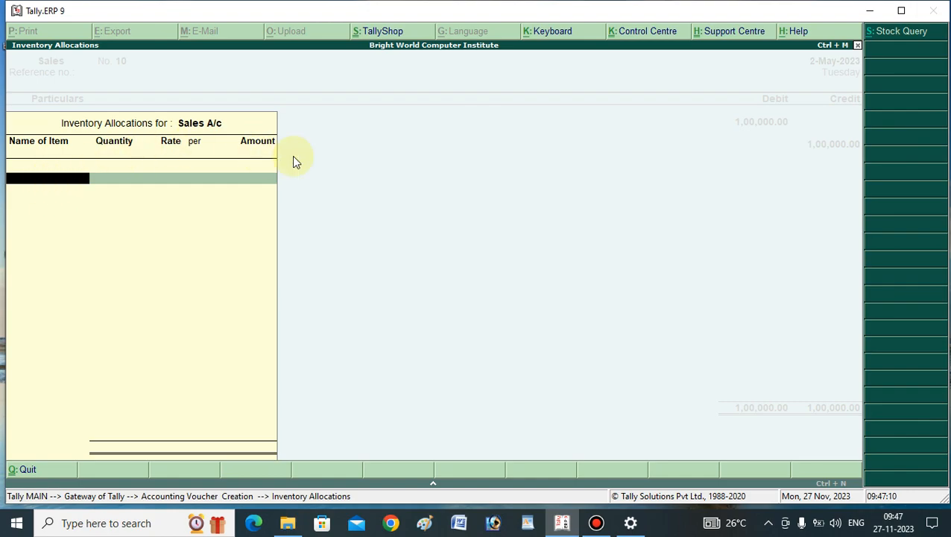
key(Escape)
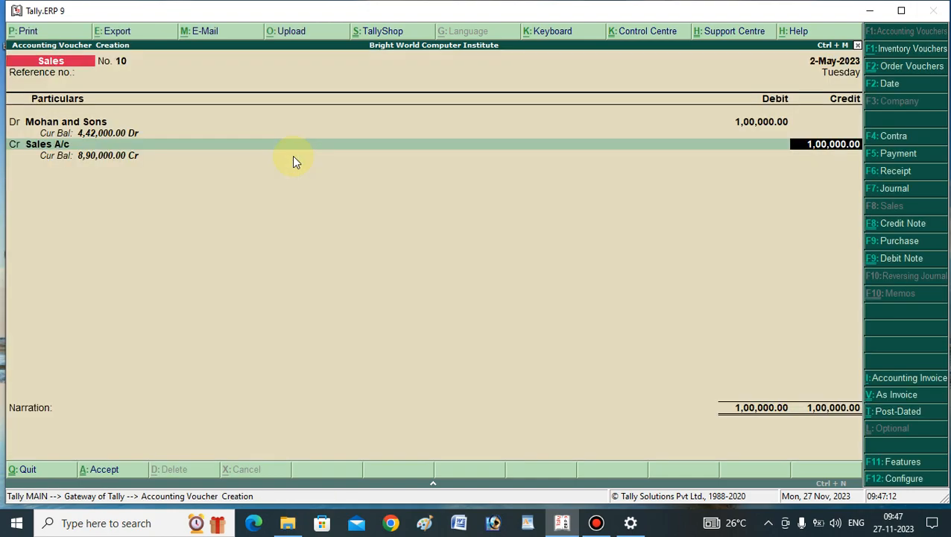
key(Return)
key(Return)
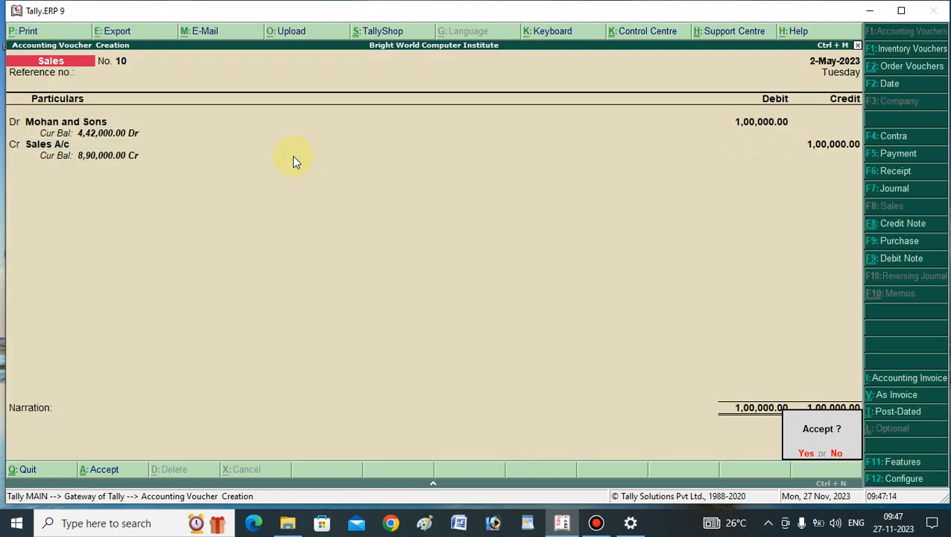
key(Return)
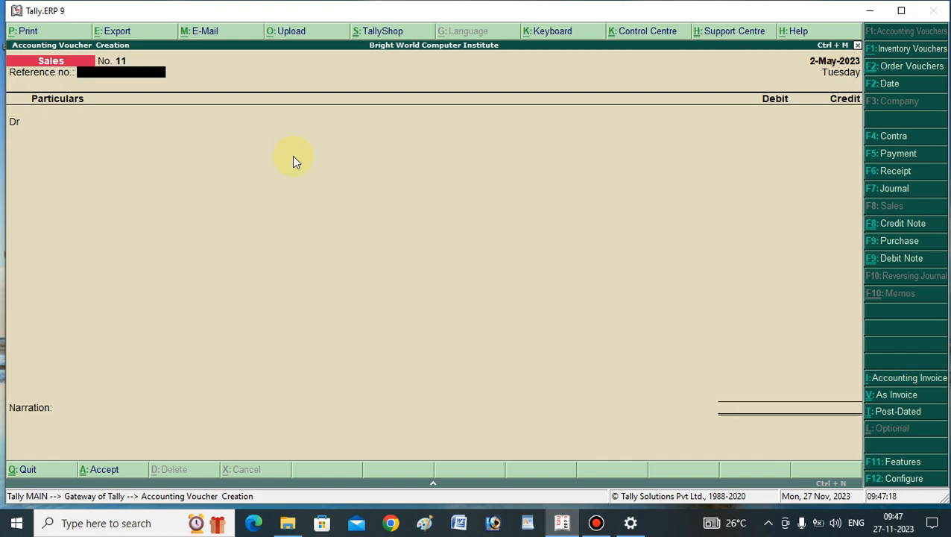
In the next sales voucher, leave the reference number blank and debit Mohan and Sons with 50,000.
key(Return)
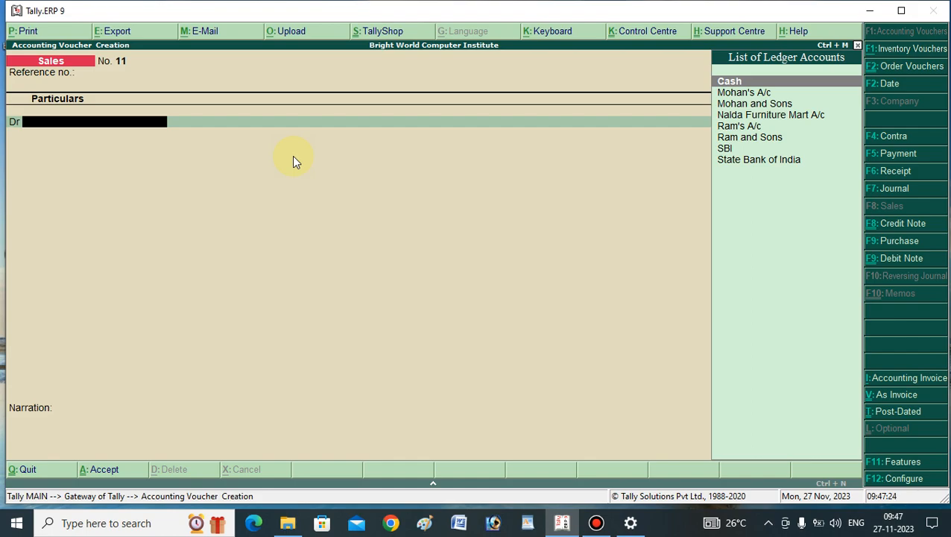
text(Mo)
key(Down)
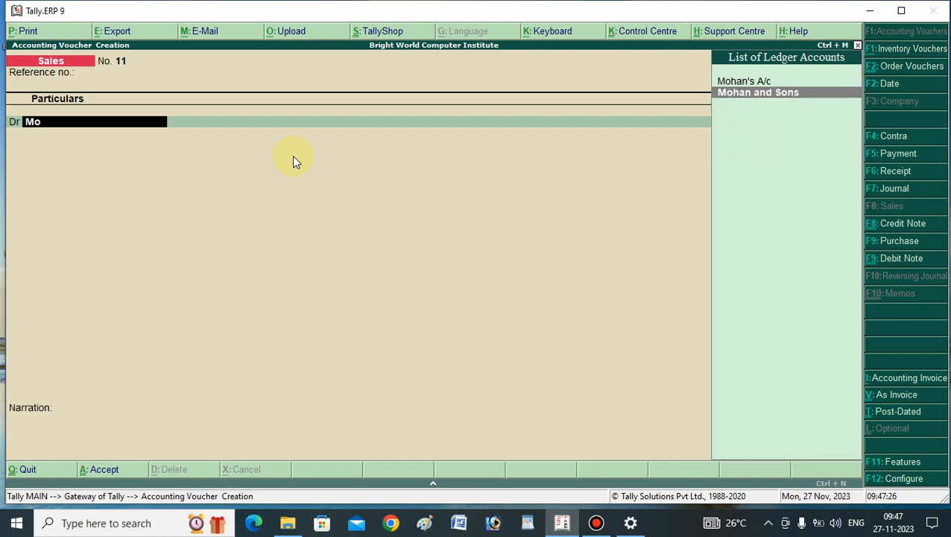
key(Return)
key(Return)
key(Return)
key(Return)
key(Return)
key(Return)
key(Return)
key(Return)
key(Return)
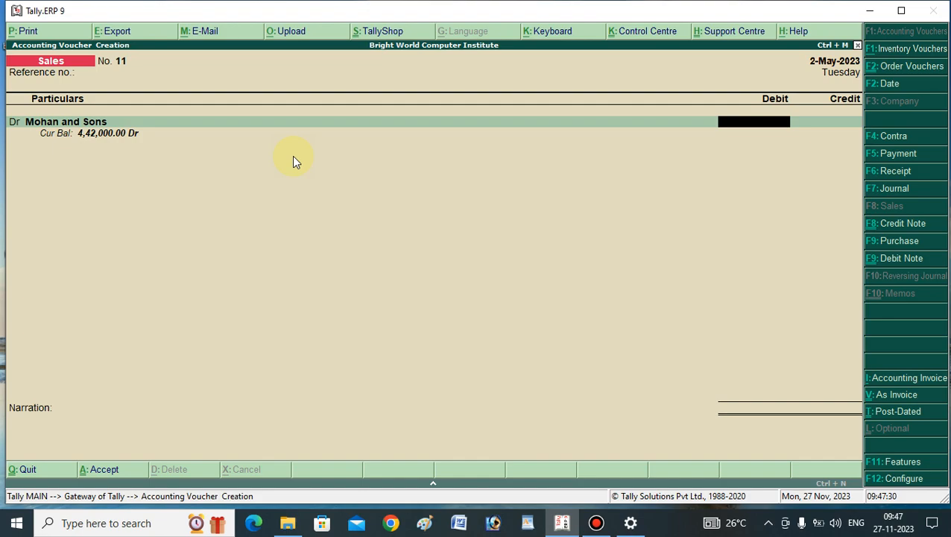
text(50000)
key(Return)
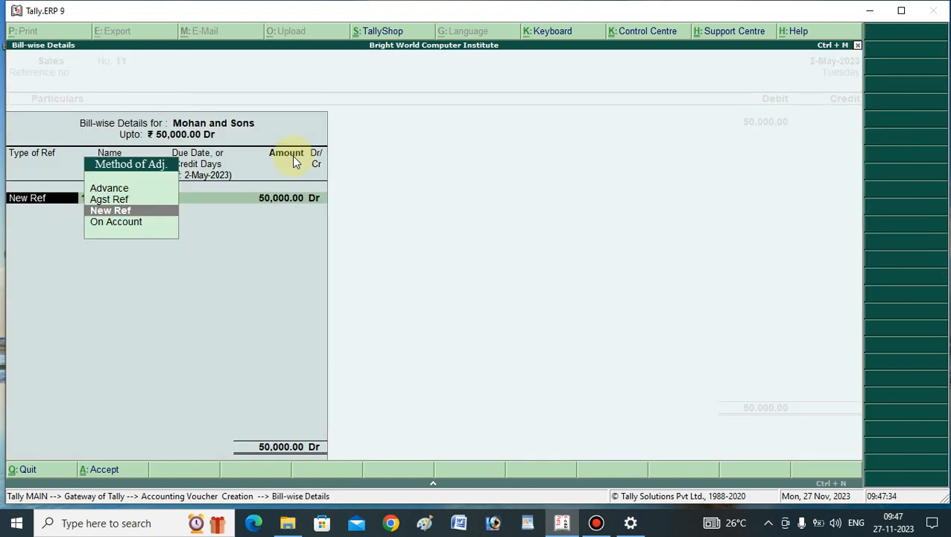
Allocate the 50,000 debit to a New Ref bill named 11, leaving the due date or credit days blank.
key(Return)
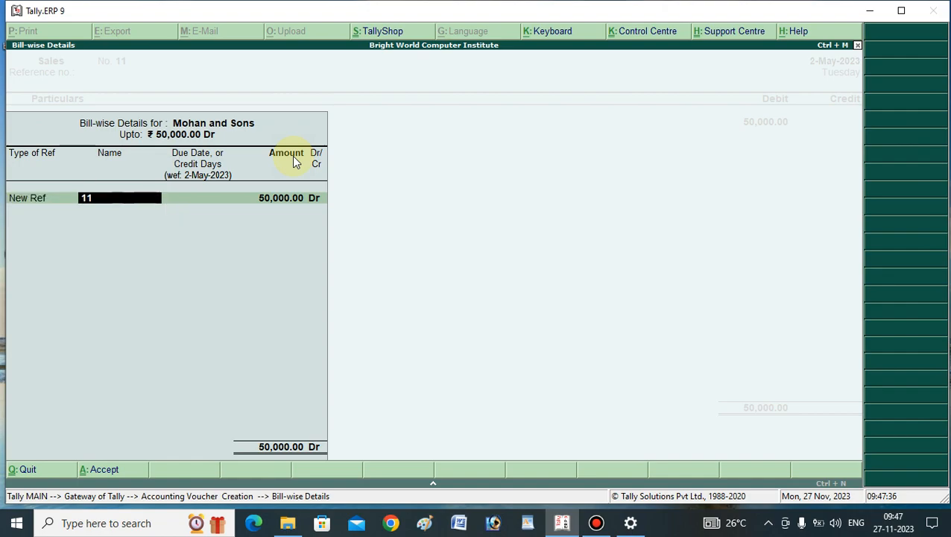
key(Return)
key(Return)
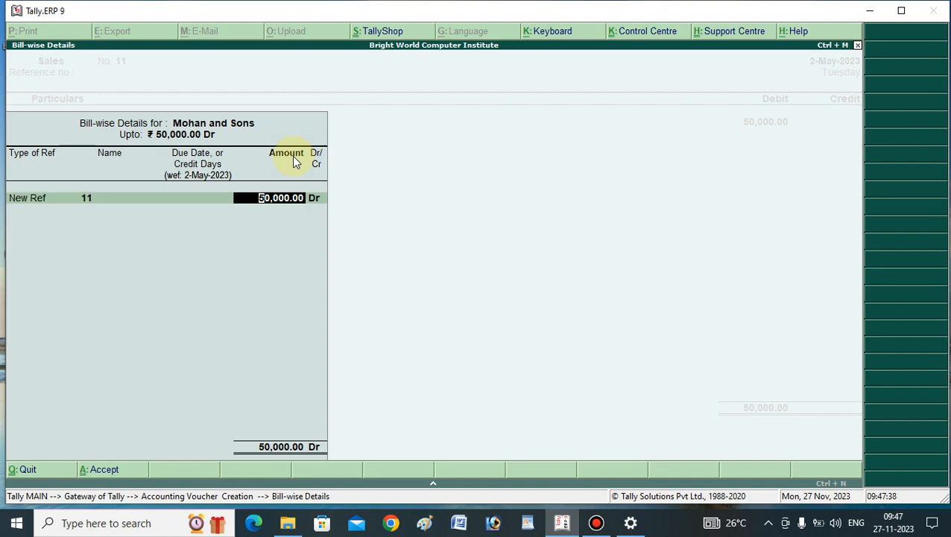
key(Return)
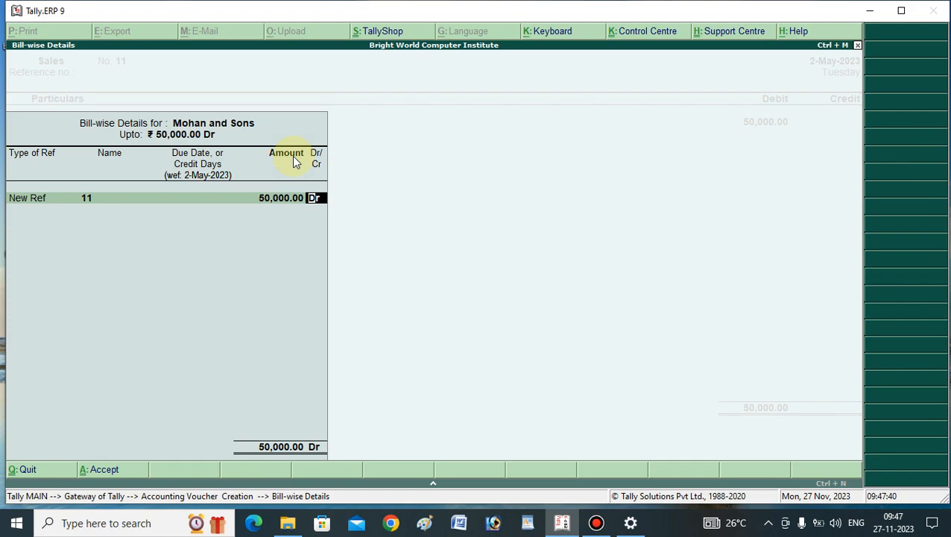
key(Return)
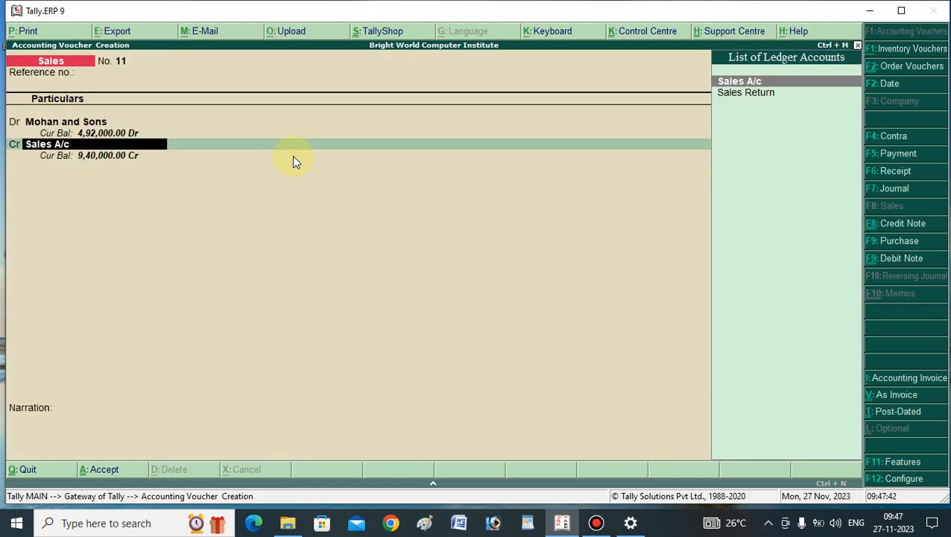
Credit Sales A/c and allocate the Keyboard item to it, with tracking number and order number both Not Applicable.
key(Return)
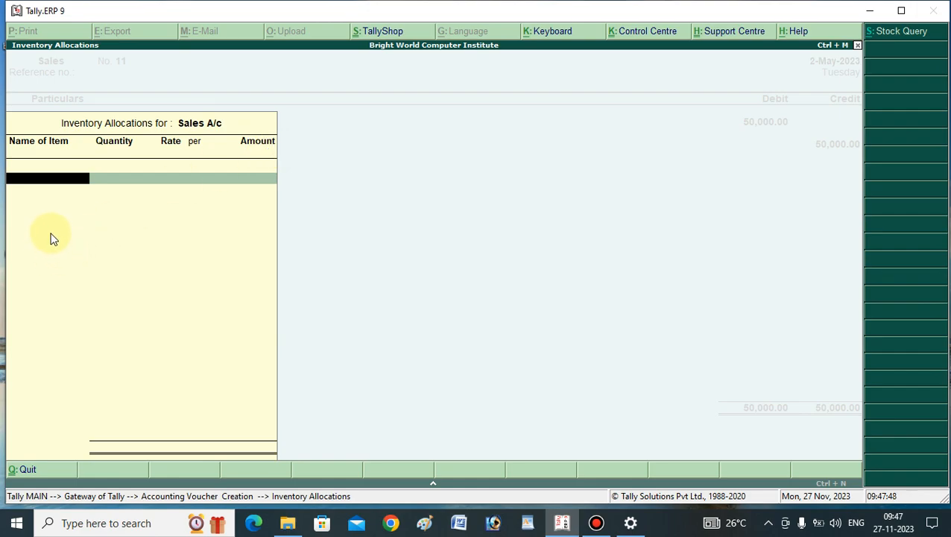
text(K)
key(Return)
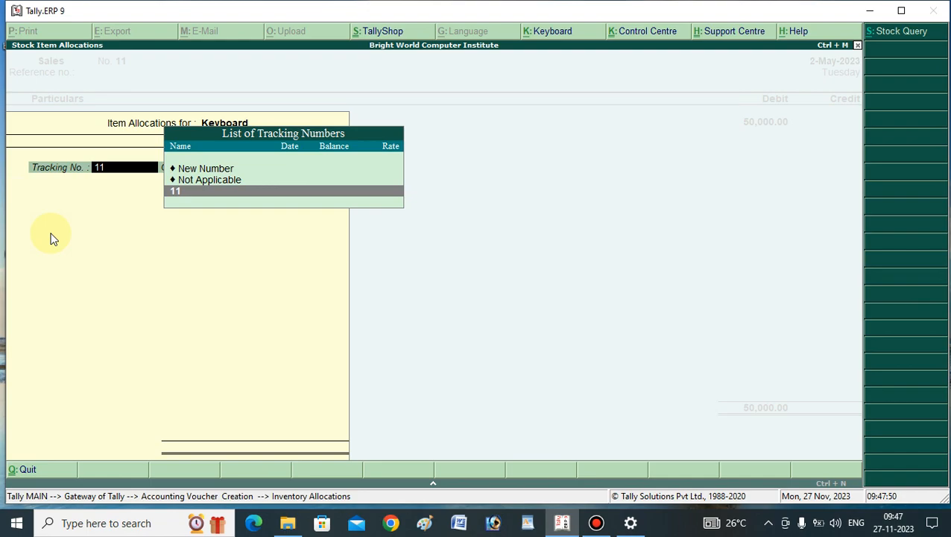
key(Return)
key(BackSpace)
key(Up)
key(Return)
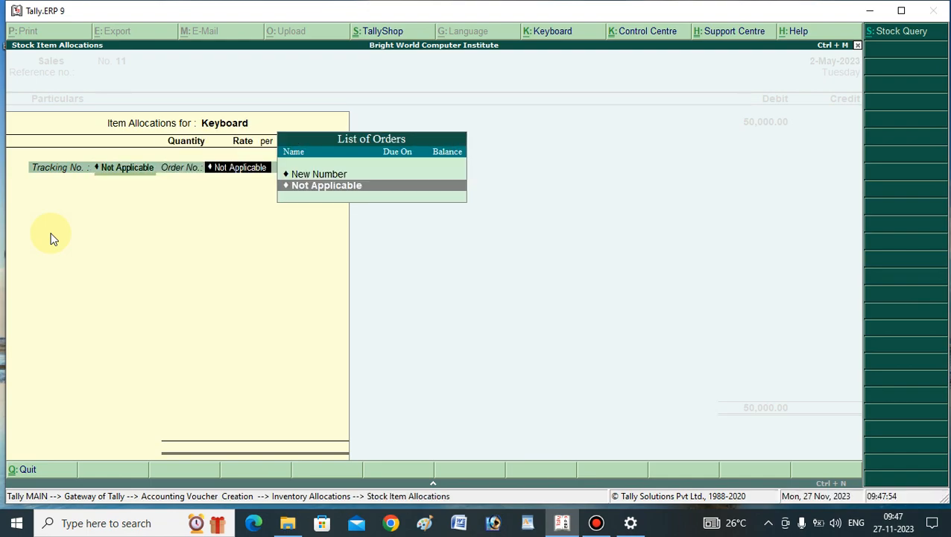
key(Return)
Enter a quantity of 100 pcs for the Keyboard at the suggested rate of 5,000 and finish the inventory allocation.
text(10)
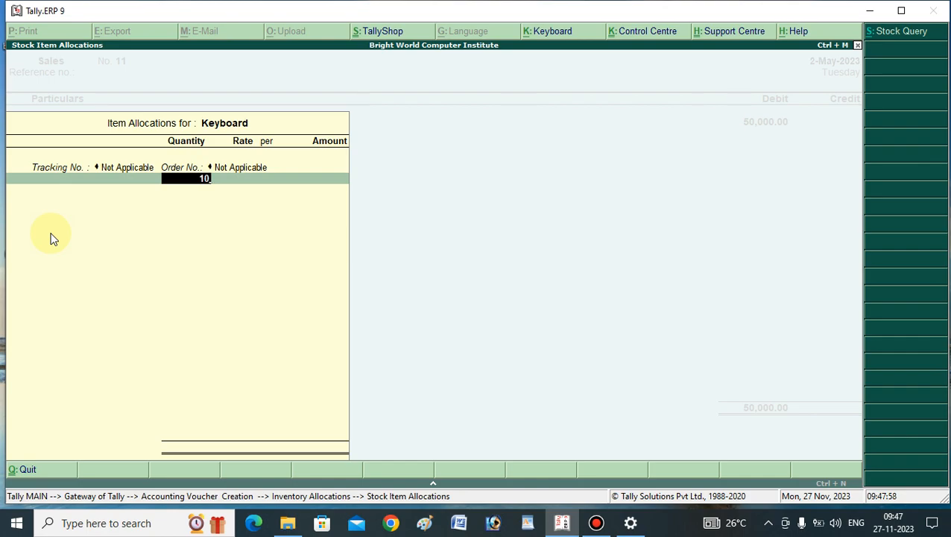
text(0)
key(Return)
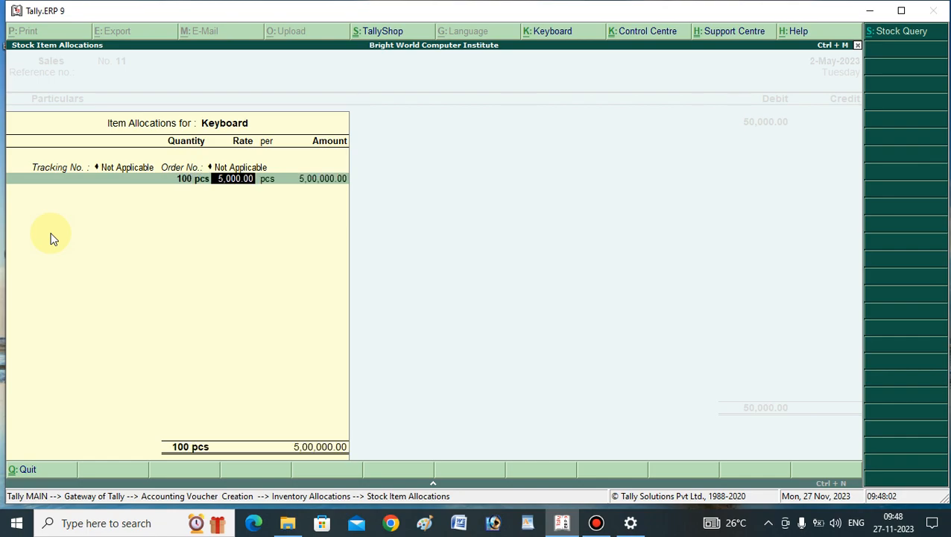
key(Return)
key(Return)
key(Return)
key(Return)
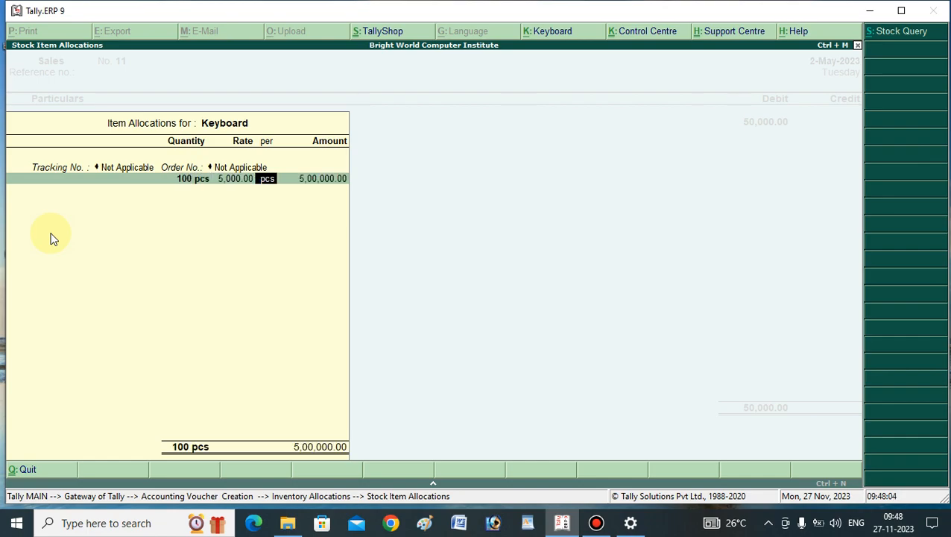
key(Return)
key(Return)
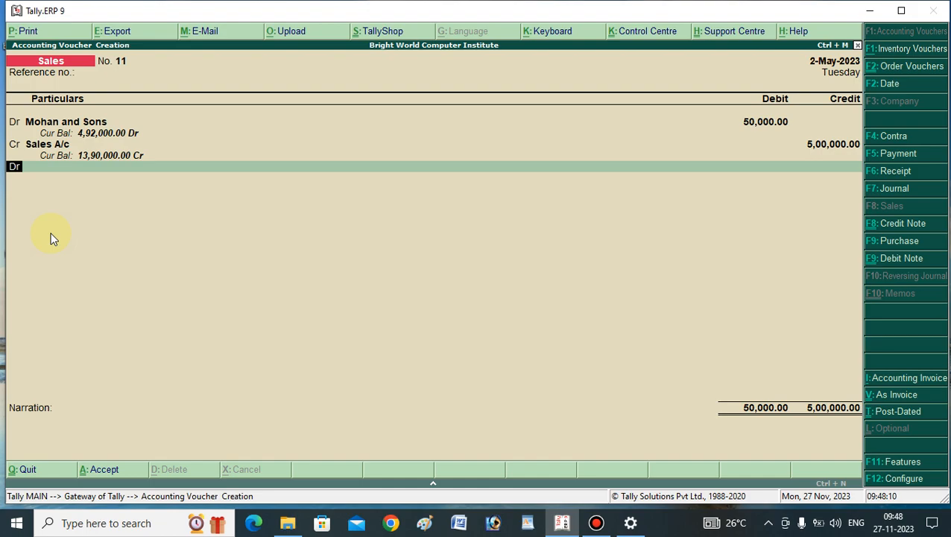
Reopen the Keyboard allocation under Sales A/c and set its rate to 500 per pcs.
key(BackSpace)
key(Return)
key(Return)
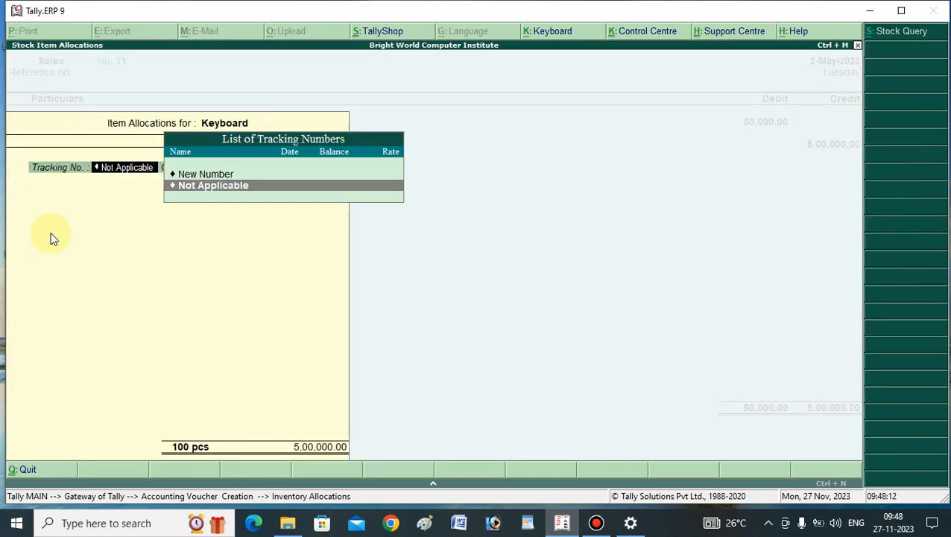
key(Return)
key(Return)
key(Return)
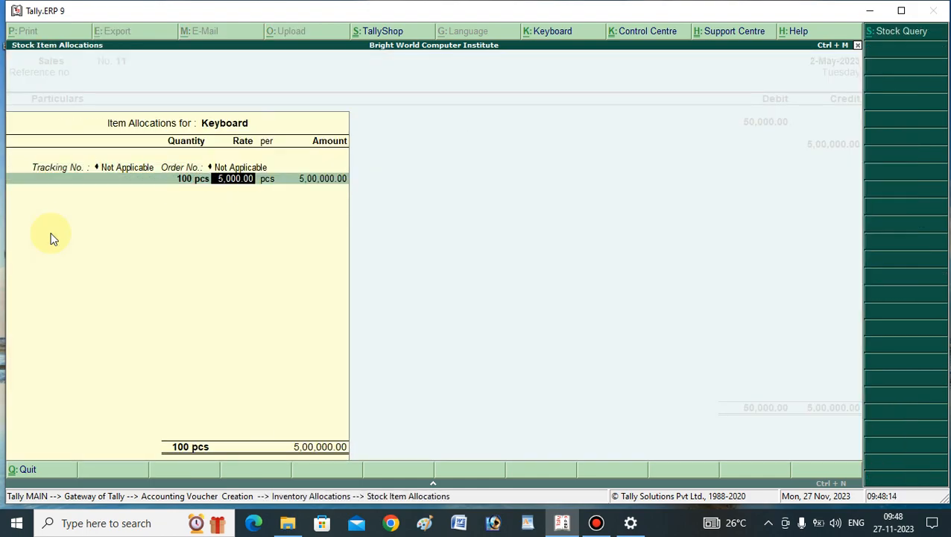
text(500)
key(Return)
key(Return)
key(Return)
Finish the item list, leave the narration blank, and save the 50,000 sales voucher.
key(Return)
key(Return)
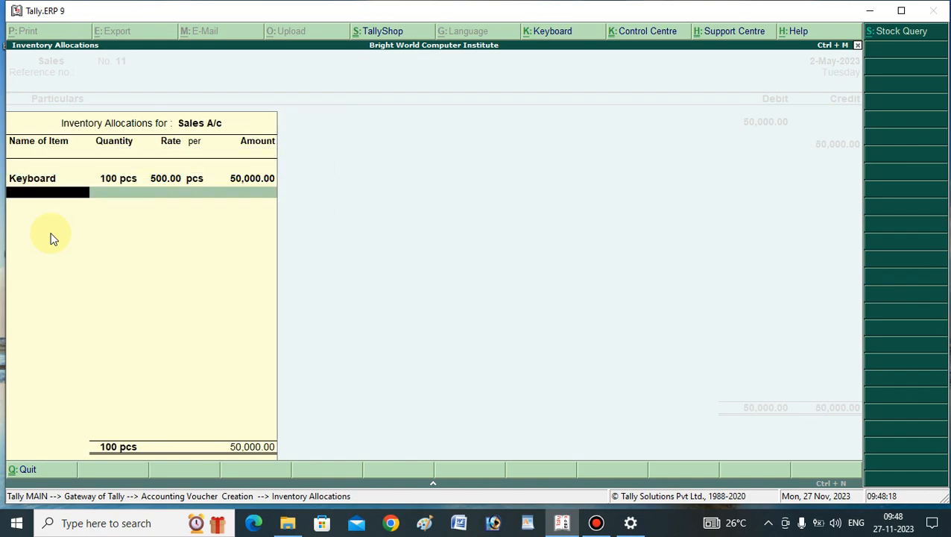
key(Return)
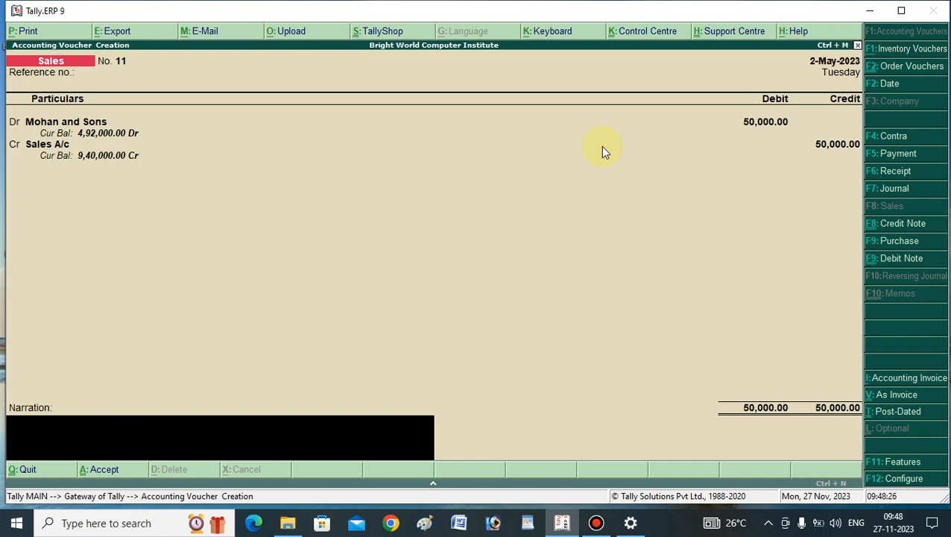
key(Return)
key(y)
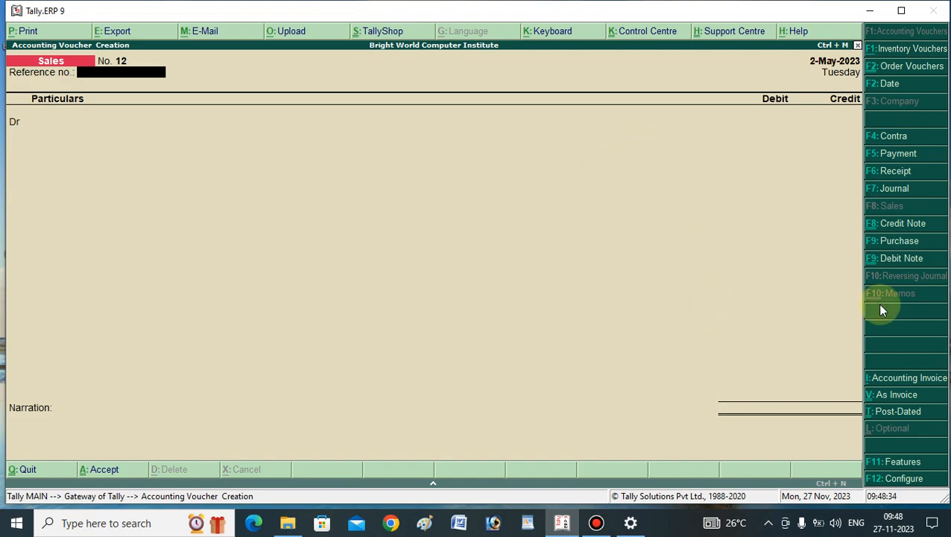
Switch the new sales voucher between voucher and invoice modes, leaving it in item invoice mode.
click(895, 396)
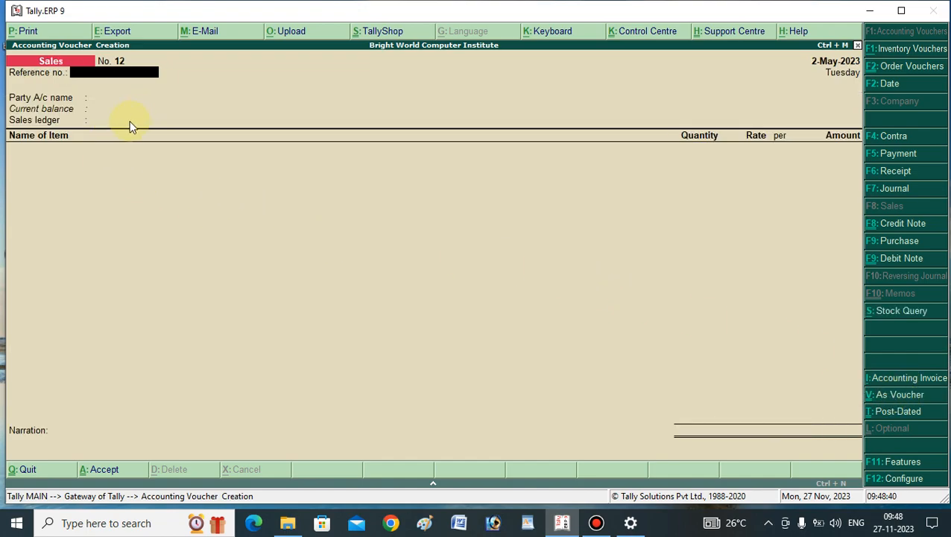
key(ctrl+v)
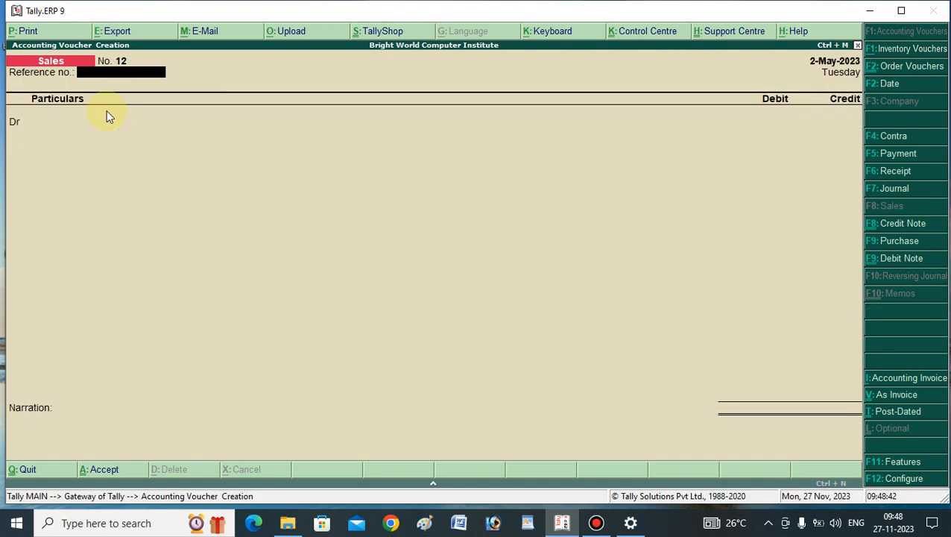
key(ctrl+v)
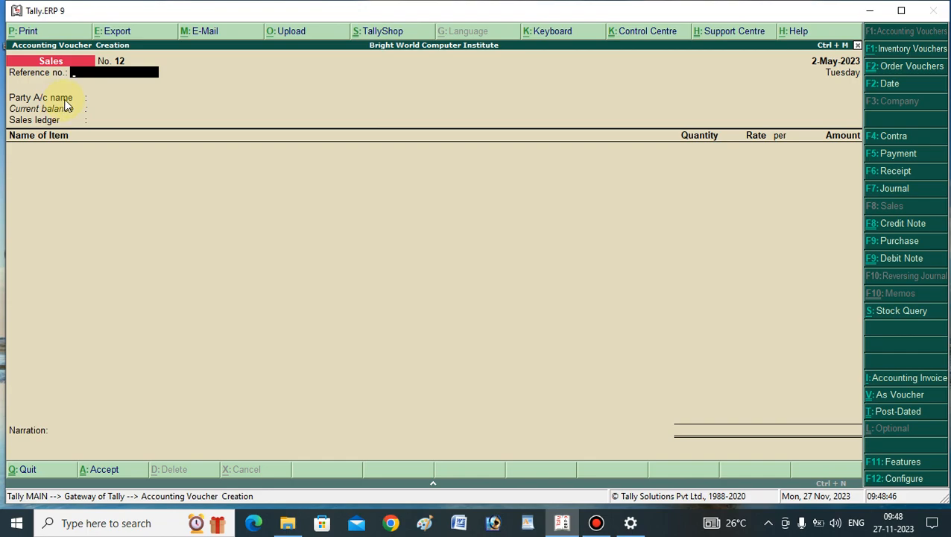
Set the sales invoice's reference number to 12 and choose Mohan and Sons as the party account.
key(Return)
key(BackSpace)
text(12)
key(Return)
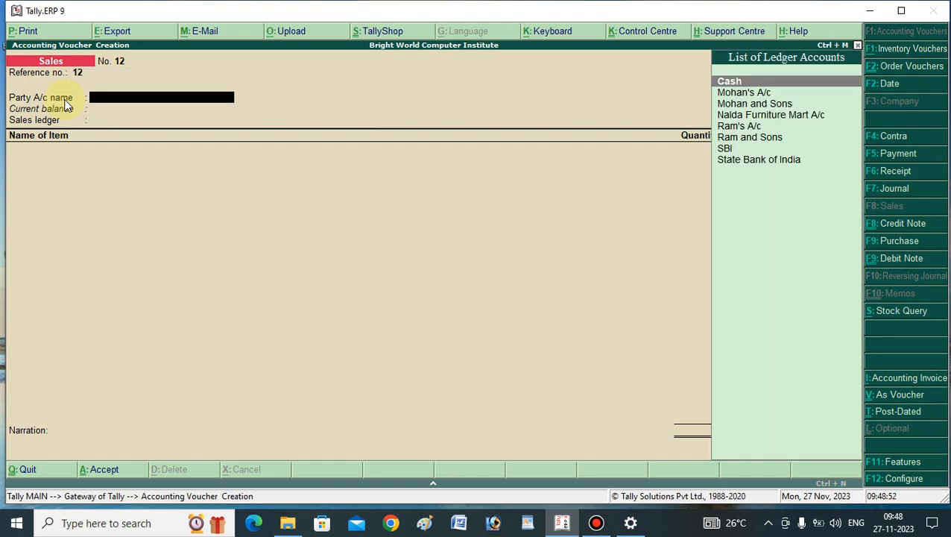
text(Moh)
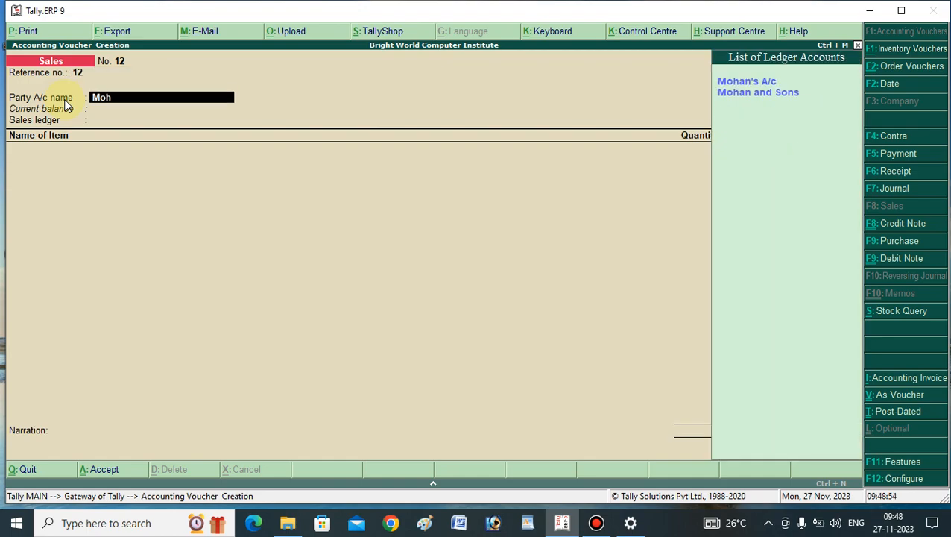
key(Down)
key(Return)
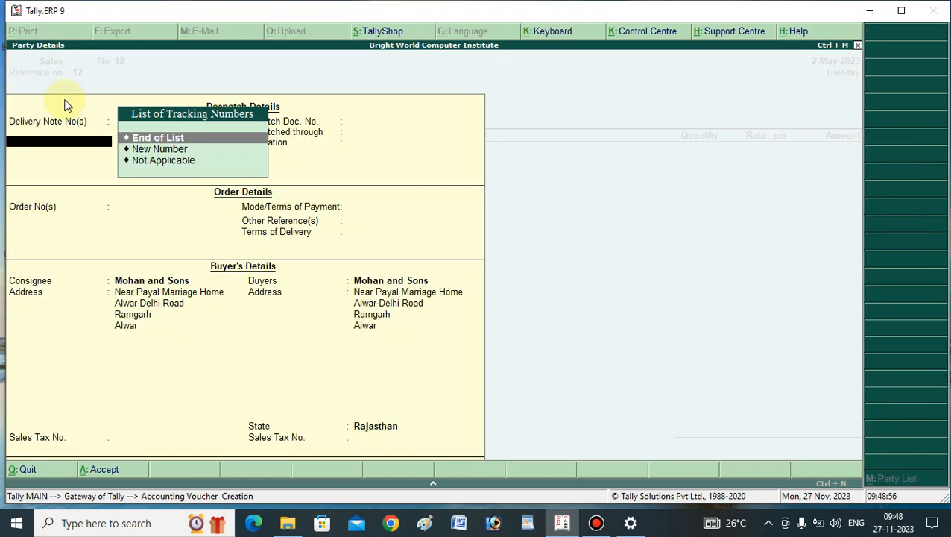
Accept the party details with no delivery notes or orders, and choose Sales A/c as the sales ledger.
key(Return)
key(Return)
key(Return)
key(Return)
key(Return)
key(Return)
key(Return)
key(Return)
key(Return)
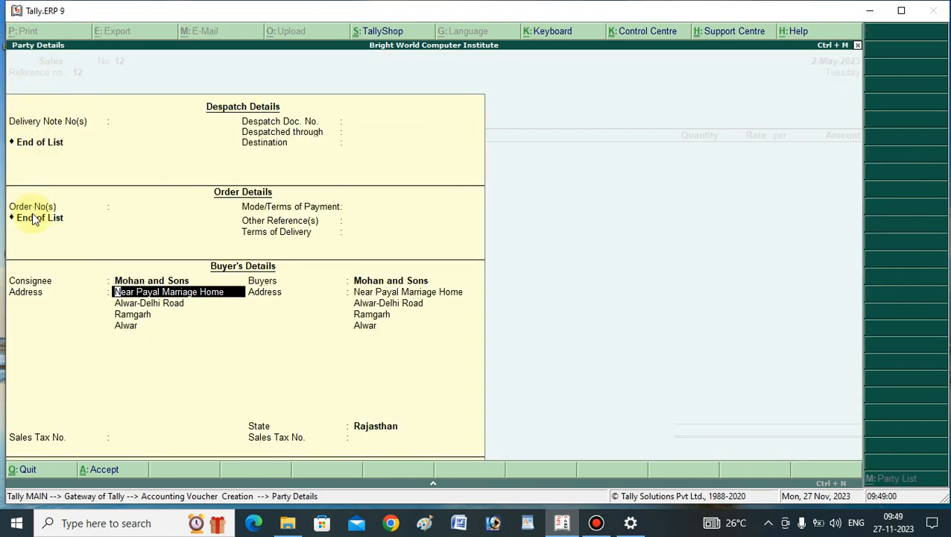
key(Return)
key(Return)
key(Return)
key(Return)
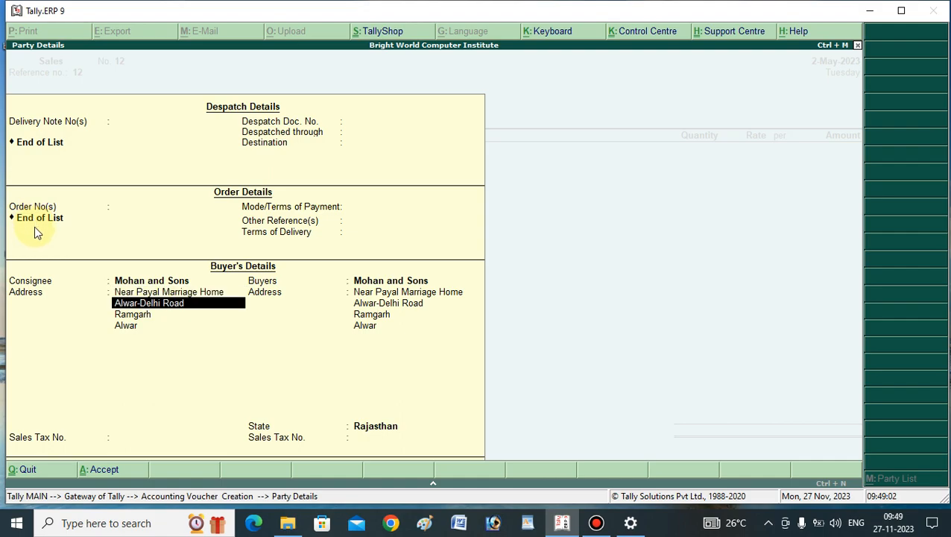
key(Return)
key(Return)
key(Return)
key(Return)
key(Return)
key(Return)
key(Return)
key(Return)
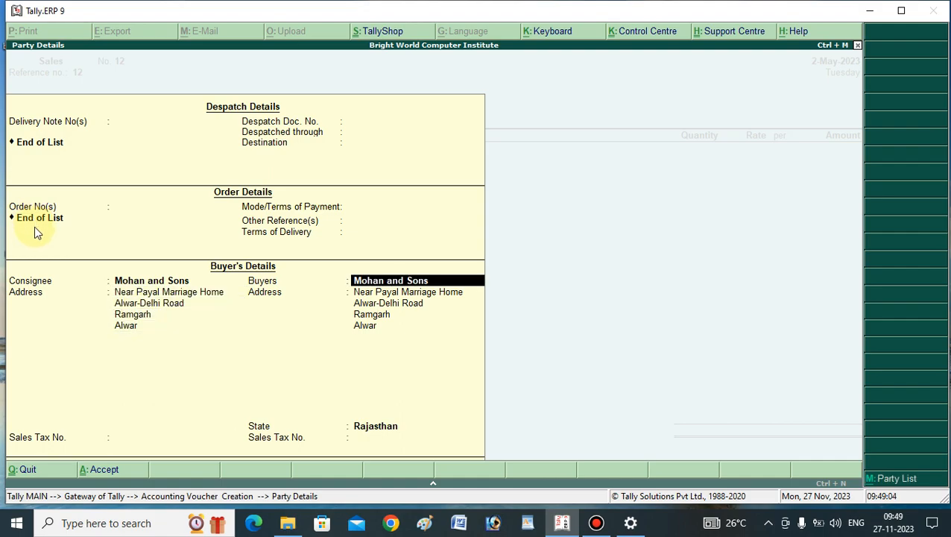
key(Return)
key(Return)
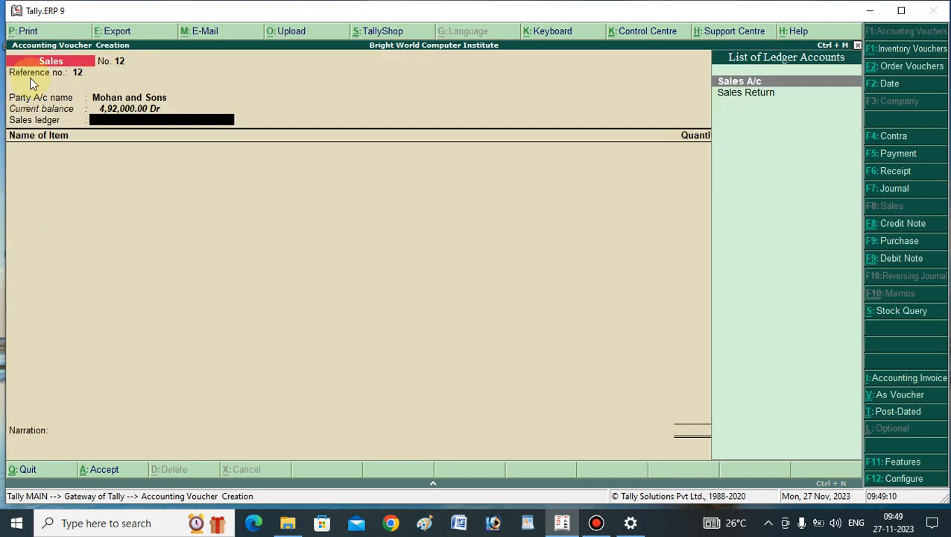
click(736, 83)
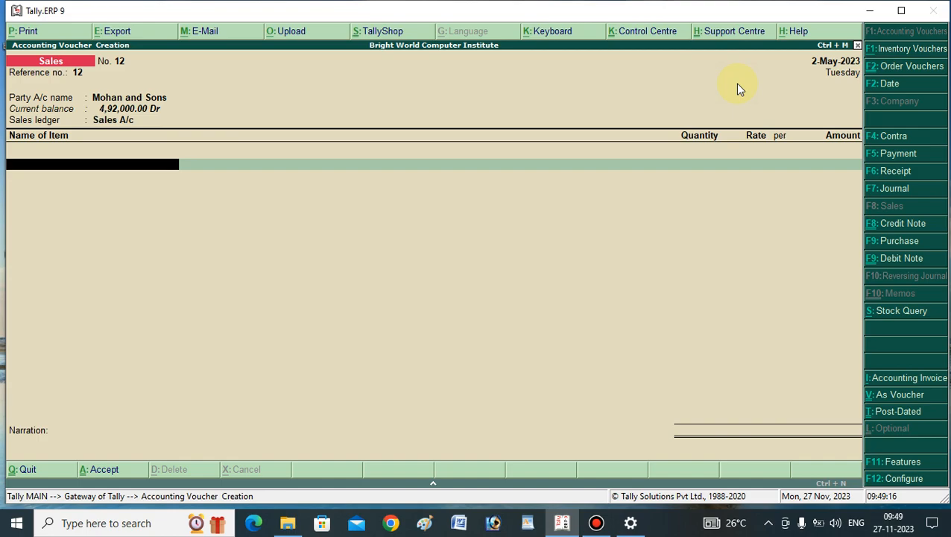
Add Rice to the invoice with tracking and order numbers Not Applicable, quantity 50 kgs and rate 95 per kg.
text(K)
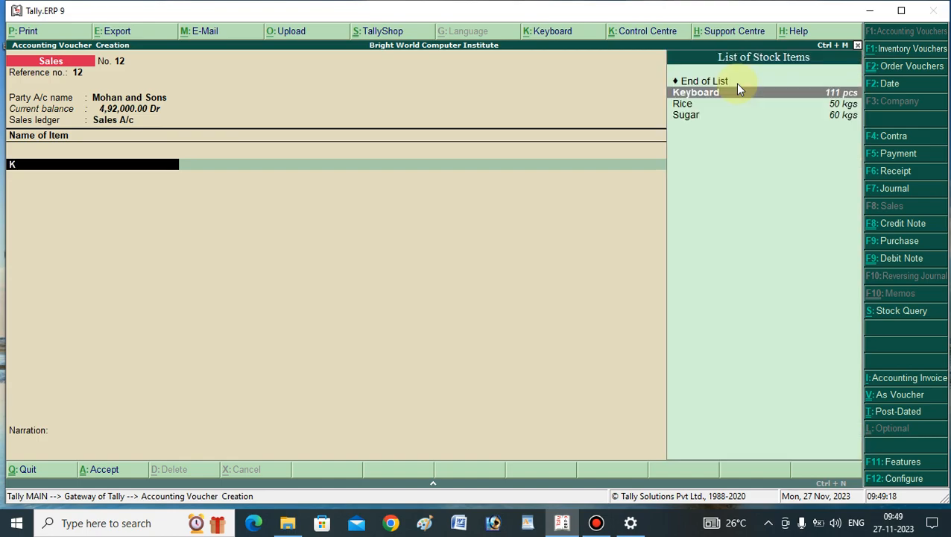
key(Down)
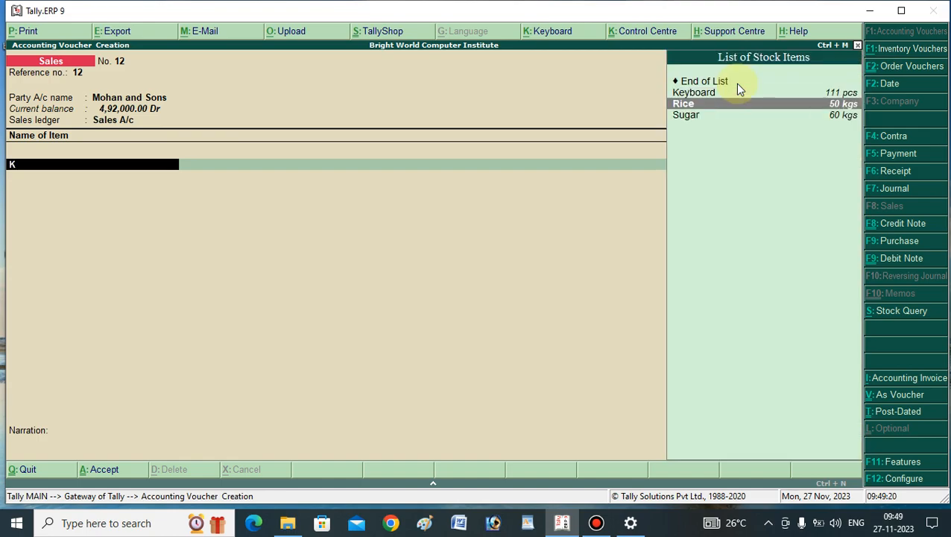
key(Return)
key(Return)
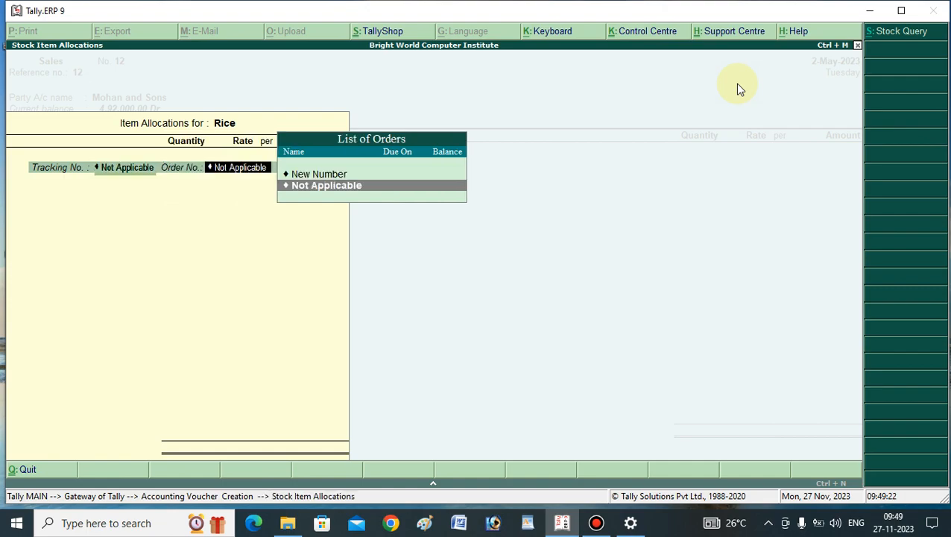
key(Return)
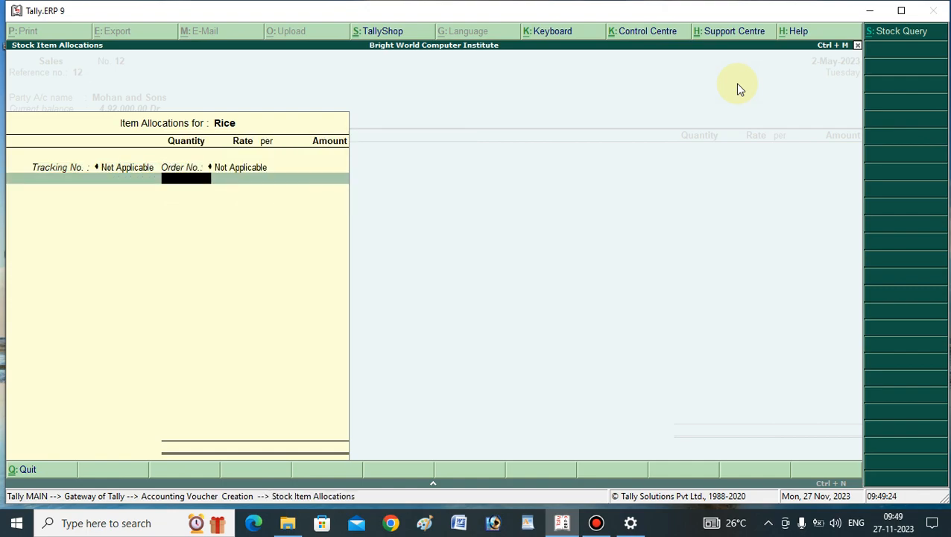
text(50)
key(Return)
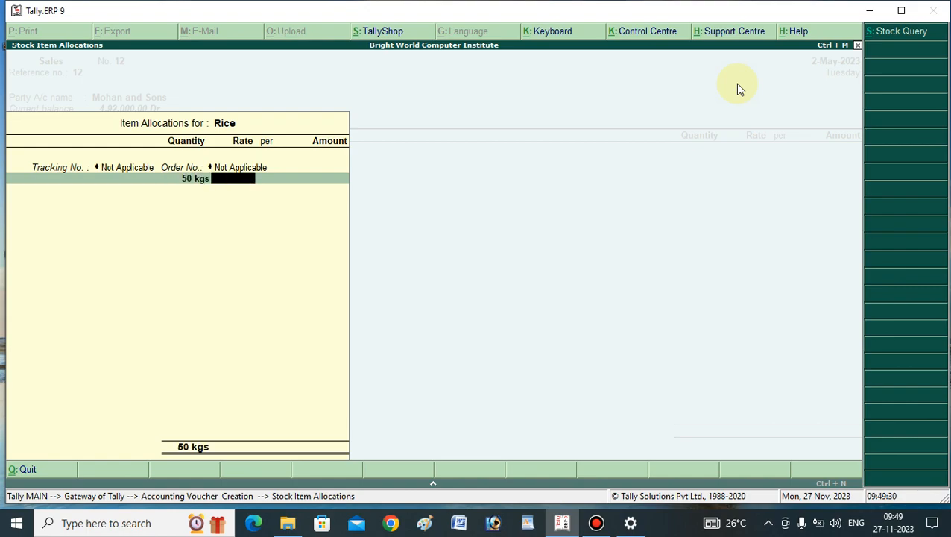
text(95)
key(Return)
key(Return)
key(Return)
key(Return)
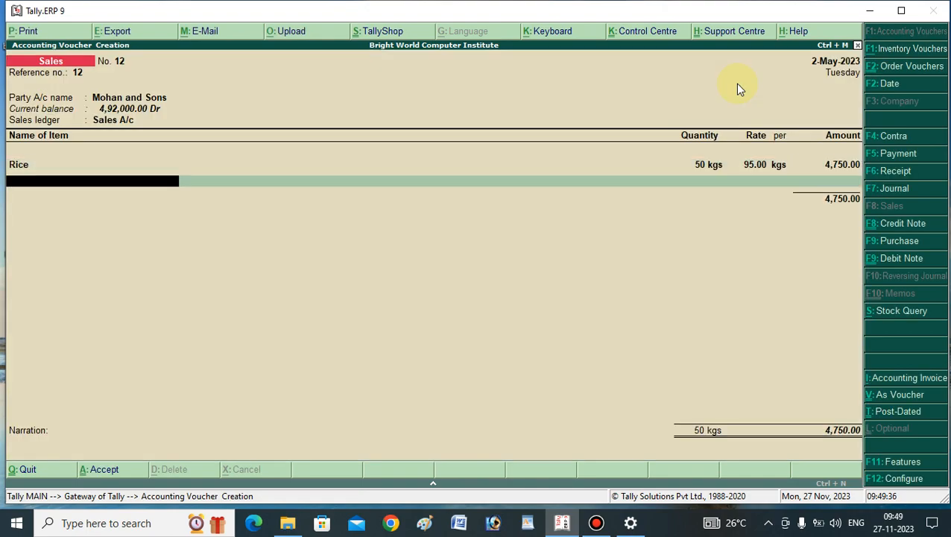
Add Sugar to the invoice with tracking and order numbers Not Applicable, quantity 50 kgs and rate 44 per kg.
text(Su)
key(Return)
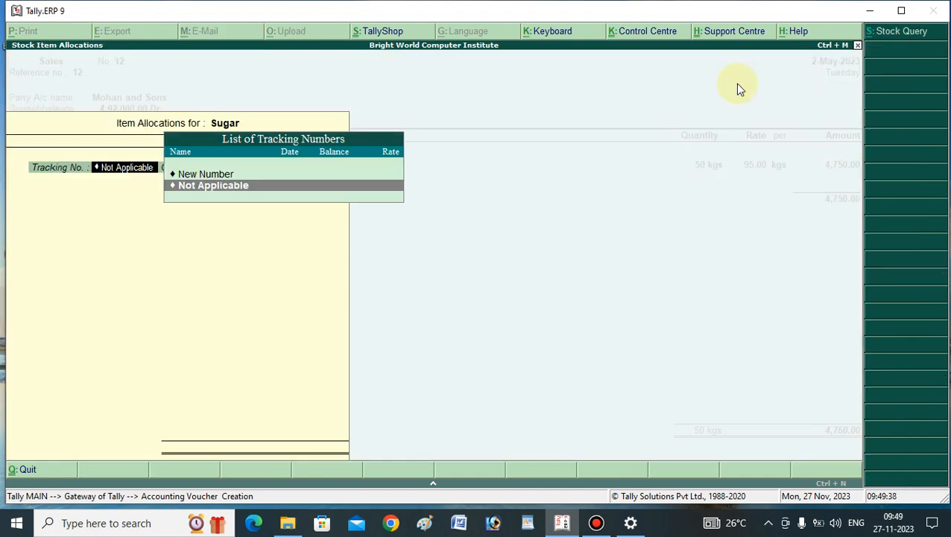
key(Return)
key(Return)
text(50)
key(Return)
text(44)
key(Return)
key(Return)
key(Return)
key(Return)
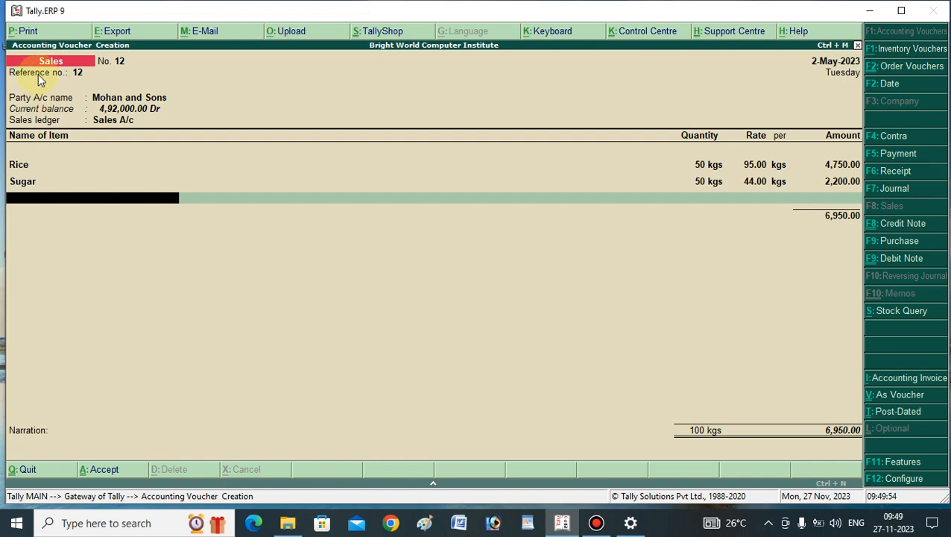
End the item list, leave the narration blank, and save the Rice and Sugar sales invoice.
key(Return)
key(Return)
key(Return)
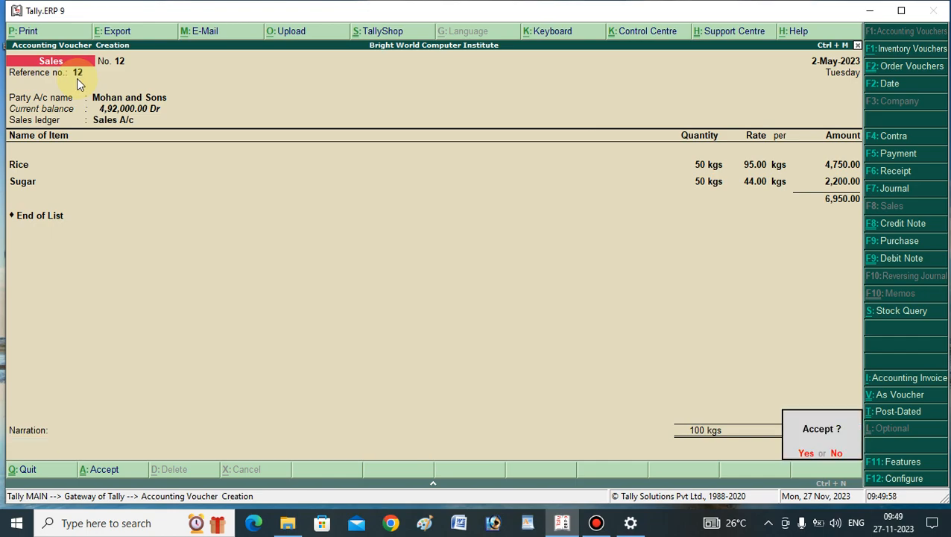
key(Return)
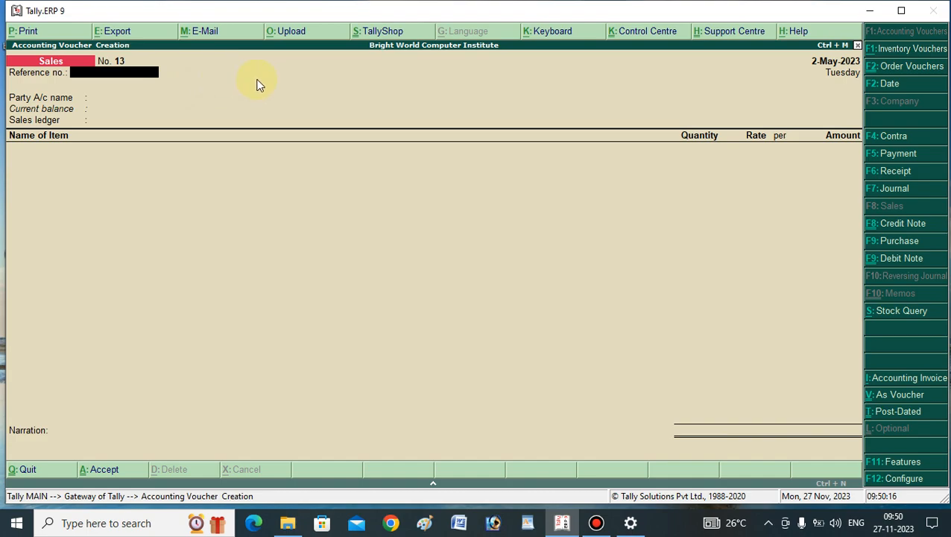
Leave voucher creation for the Gateway of Tally and open the Day Book.
key(Escape)
key(Escape)
key(Escape)
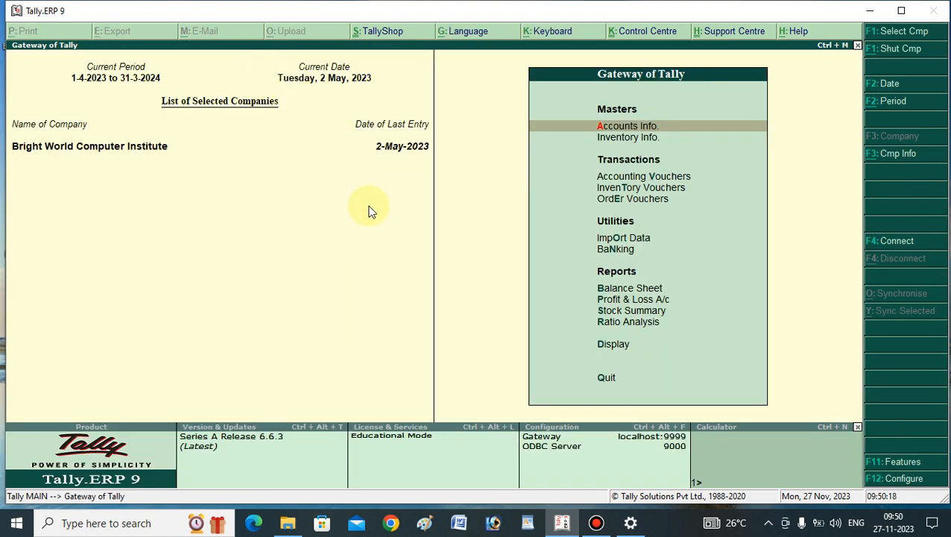
key(d)
key(y)
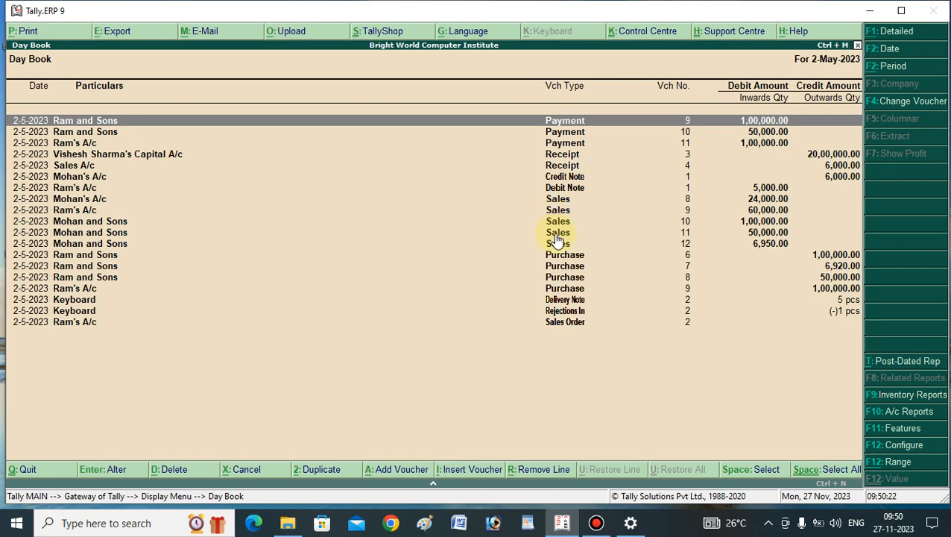
Go through the Mohan and Sons sales vouchers numbered 10, 11 and 12 in the Day Book.
click(687, 211)
click(686, 221)
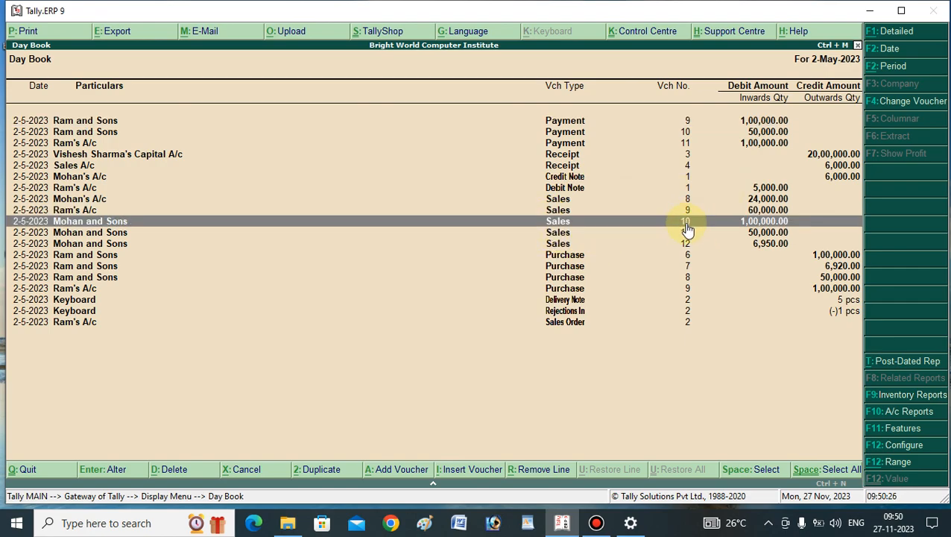
click(686, 234)
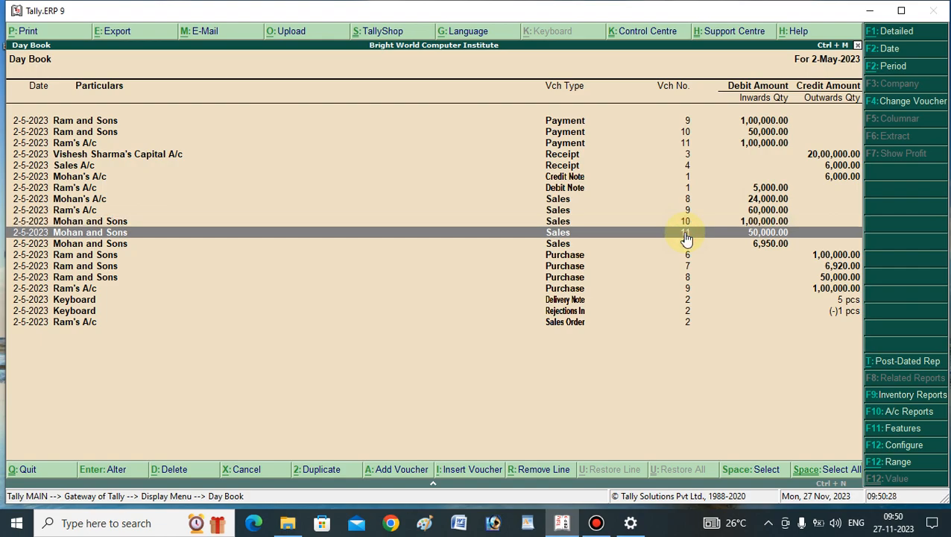
click(686, 244)
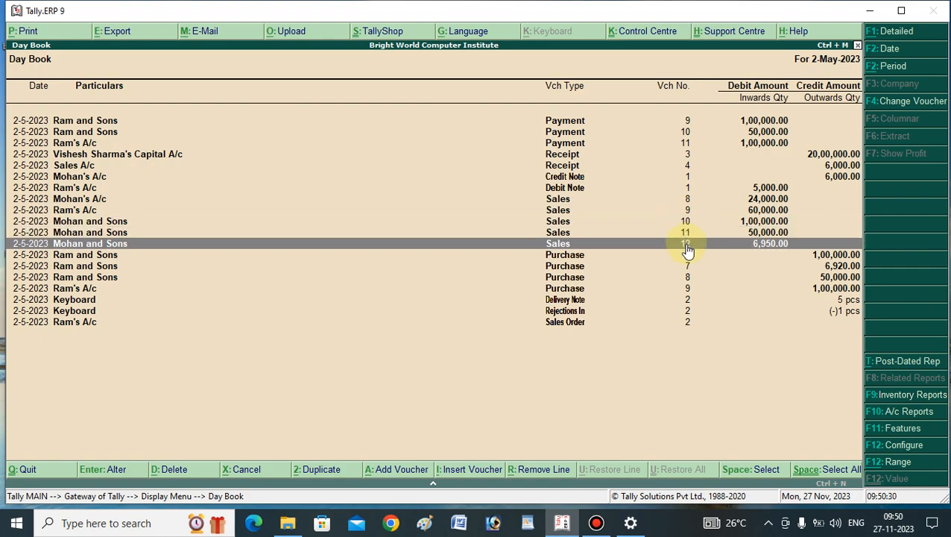